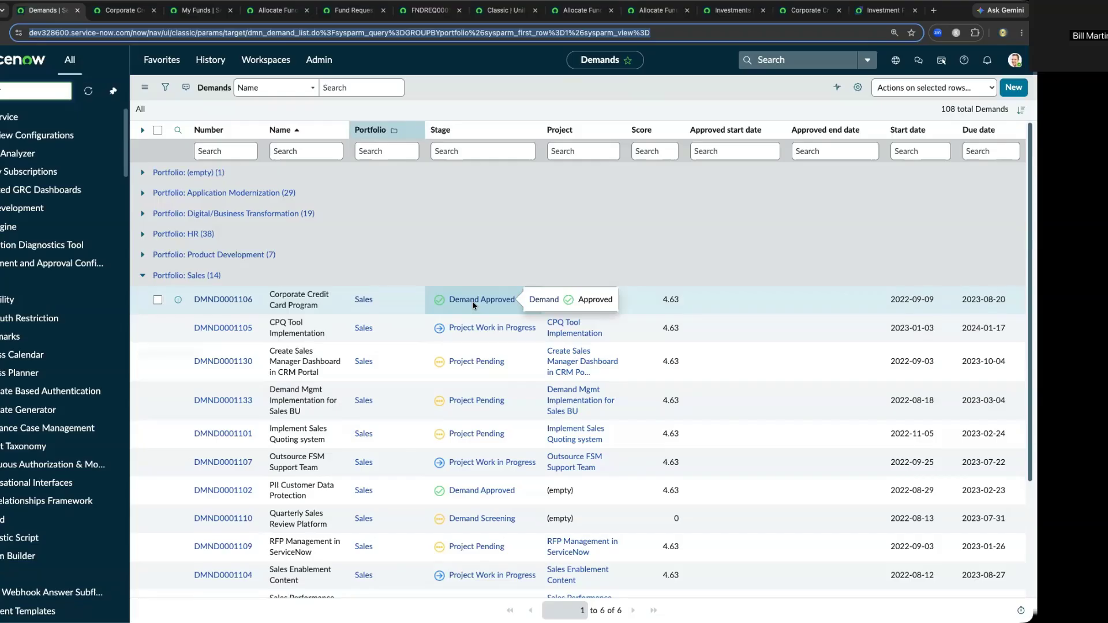
# - Review the Corporate Credit Card Program demand's financials, resource plans and cost plans
pyautogui.click(122, 11)
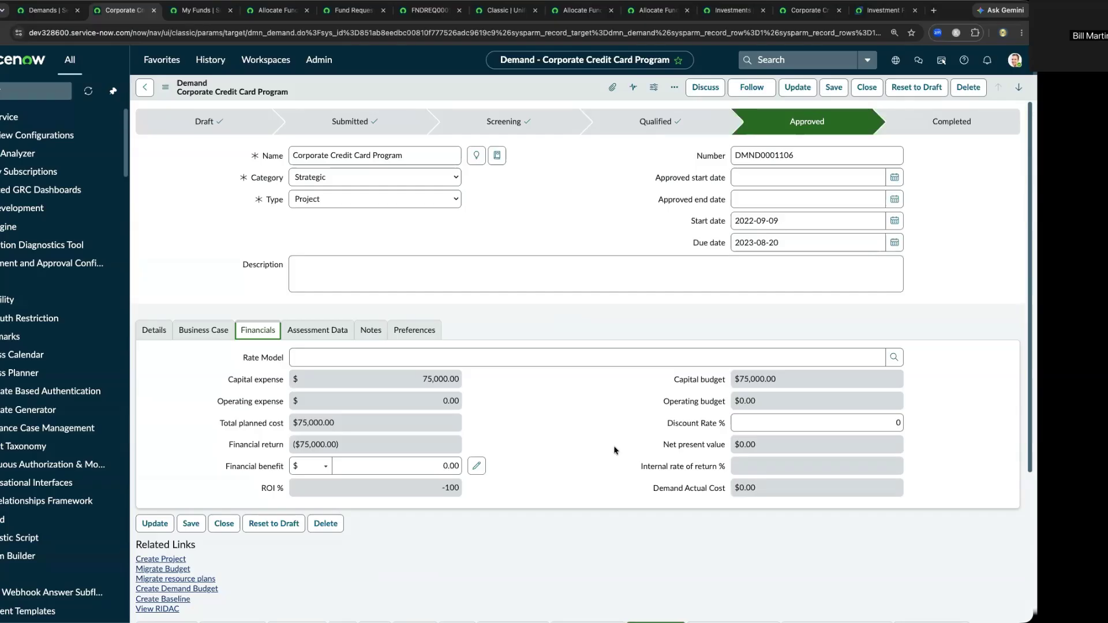
pyautogui.scroll(-2, 615, 451)
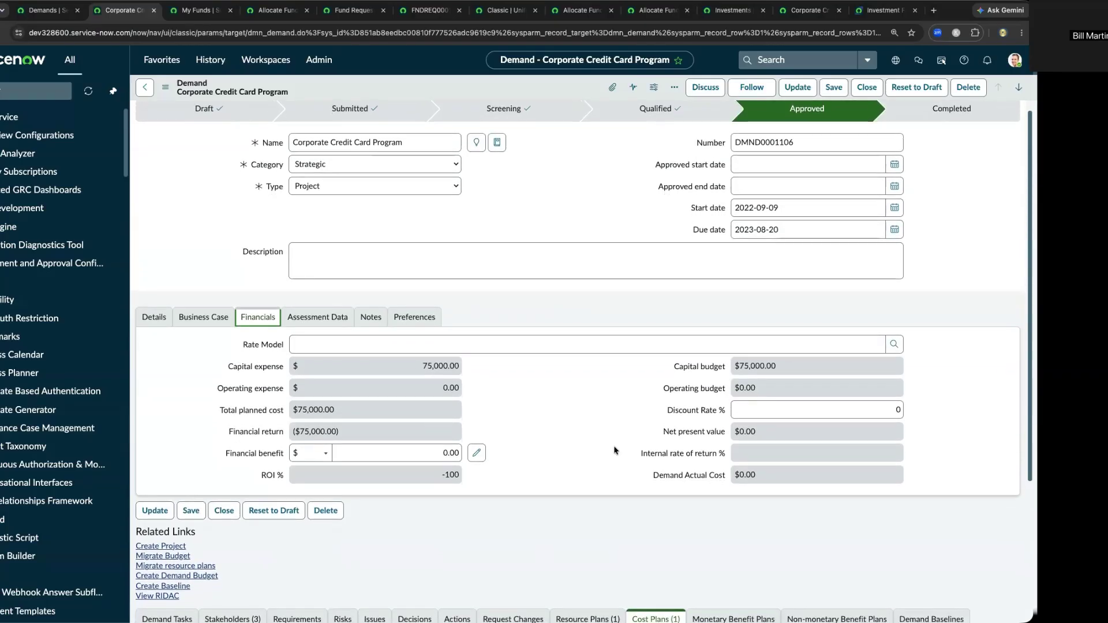
pyautogui.scroll(-5, 614, 450)
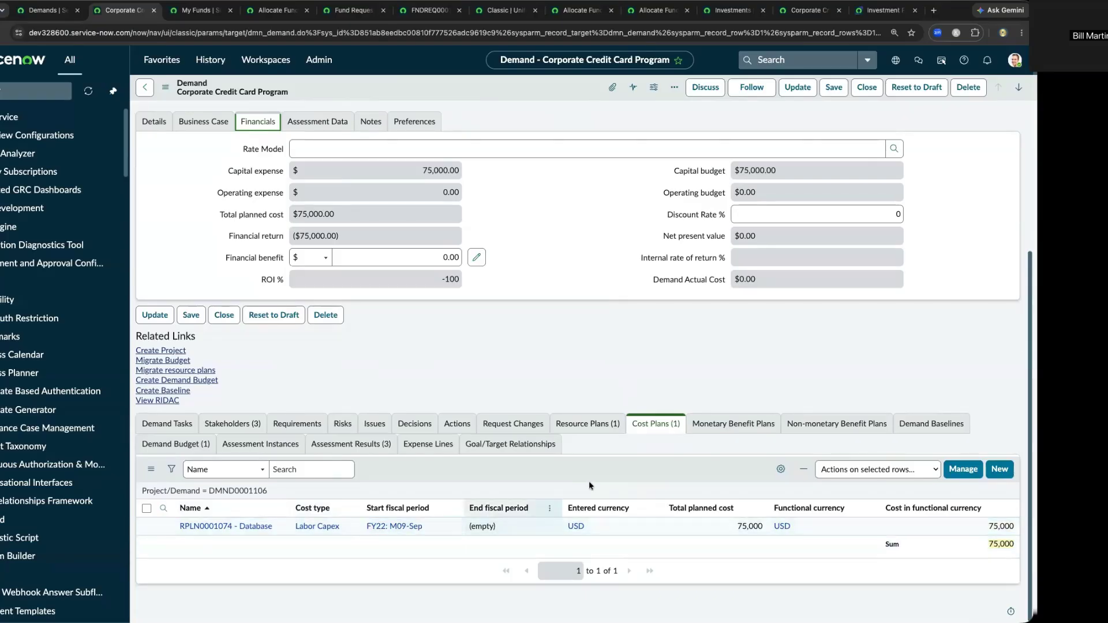
pyautogui.click(600, 433)
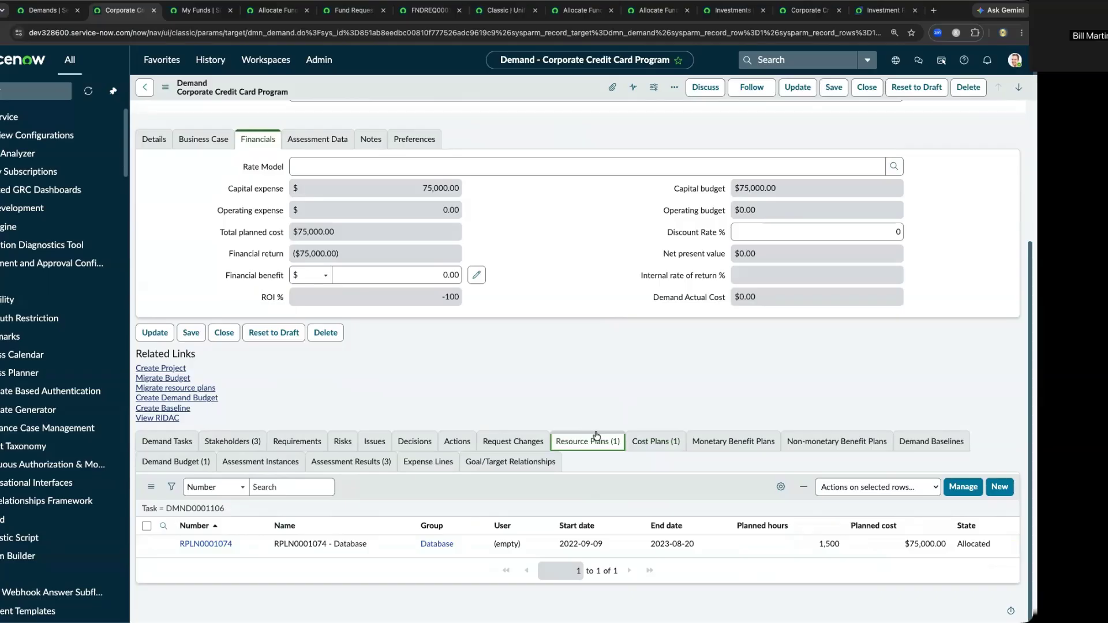
pyautogui.click(648, 444)
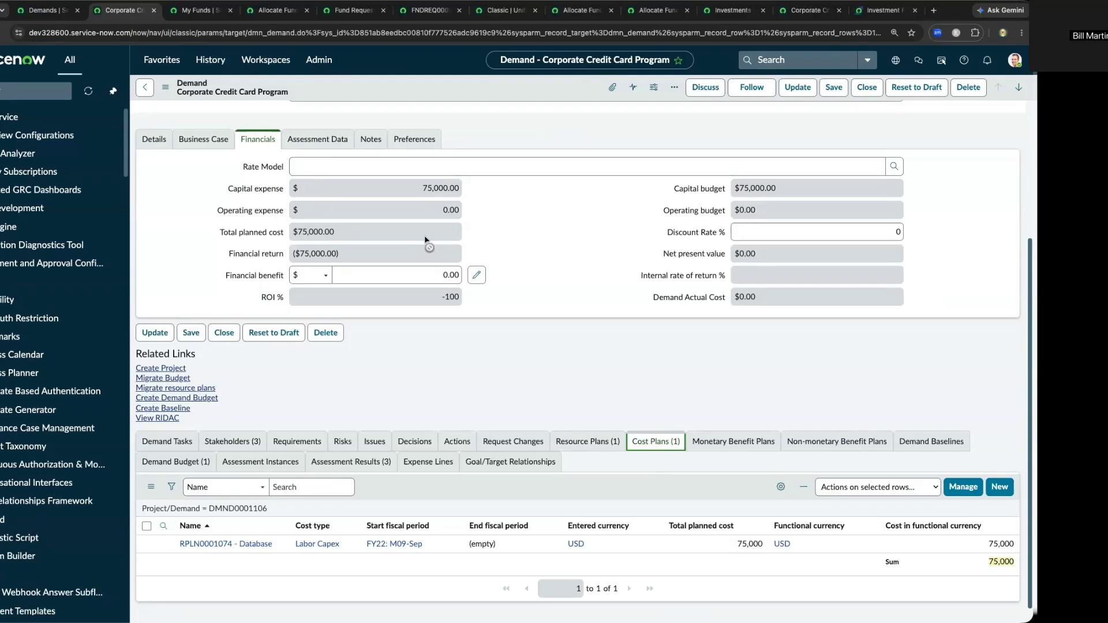
pyautogui.scroll(1, 426, 239)
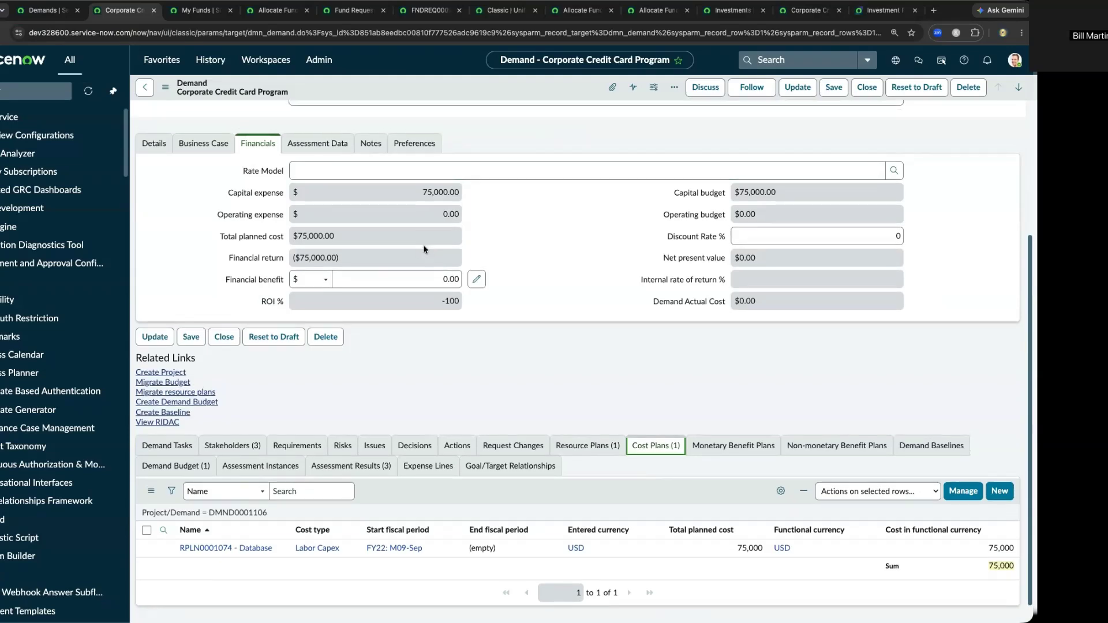
pyautogui.scroll(4, 424, 249)
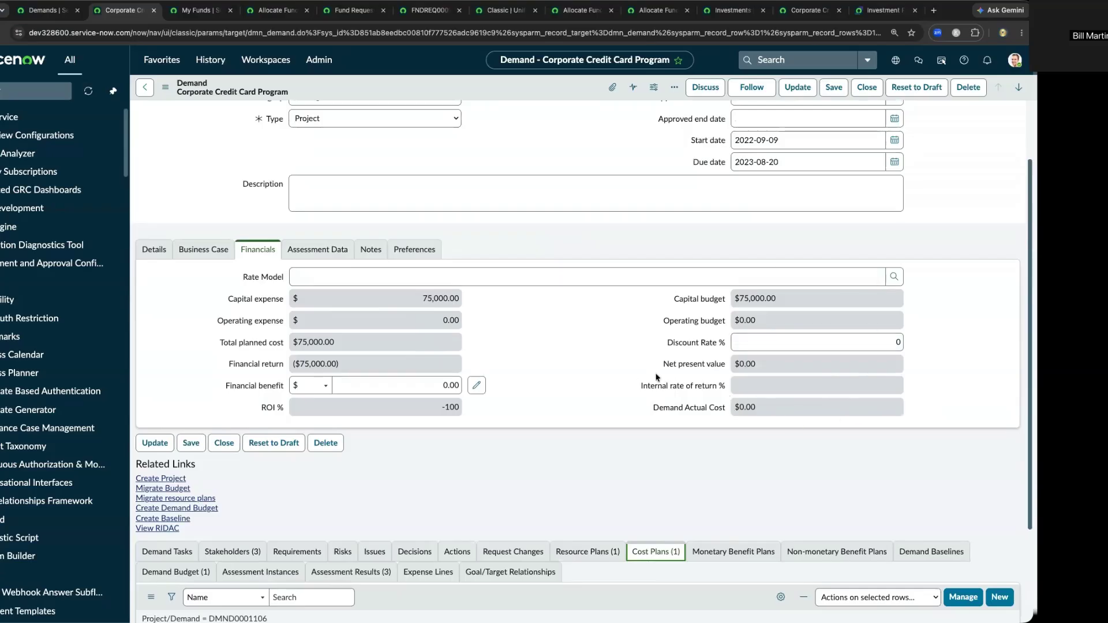
# - Go to the My Funds overview and check which user is being impersonated
pyautogui.click(201, 11)
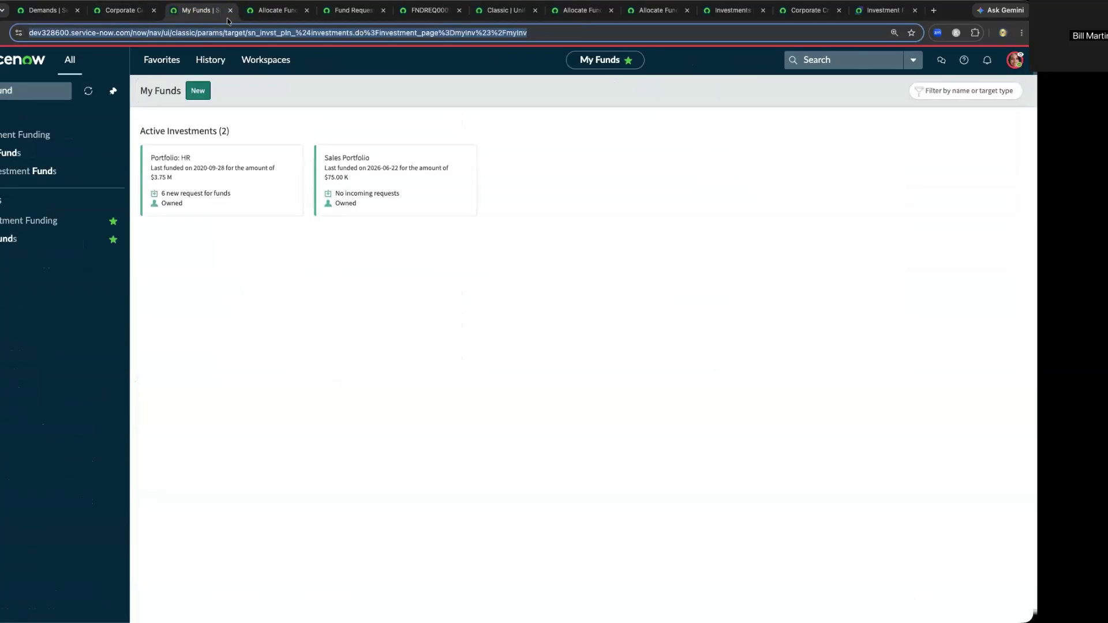
pyautogui.click(1014, 61)
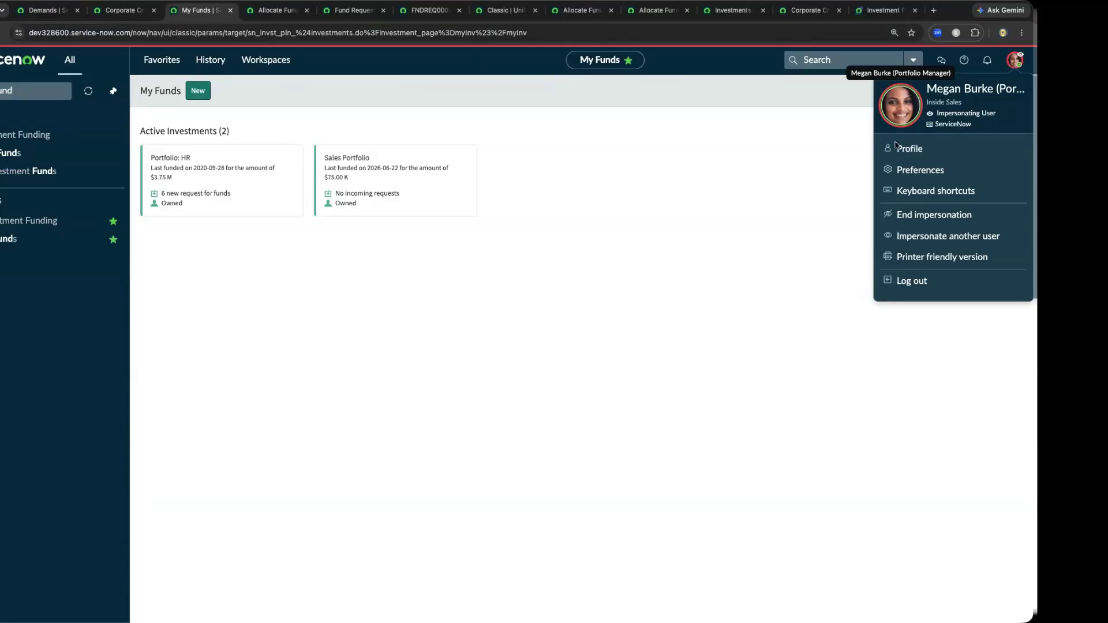
pyautogui.click(443, 88)
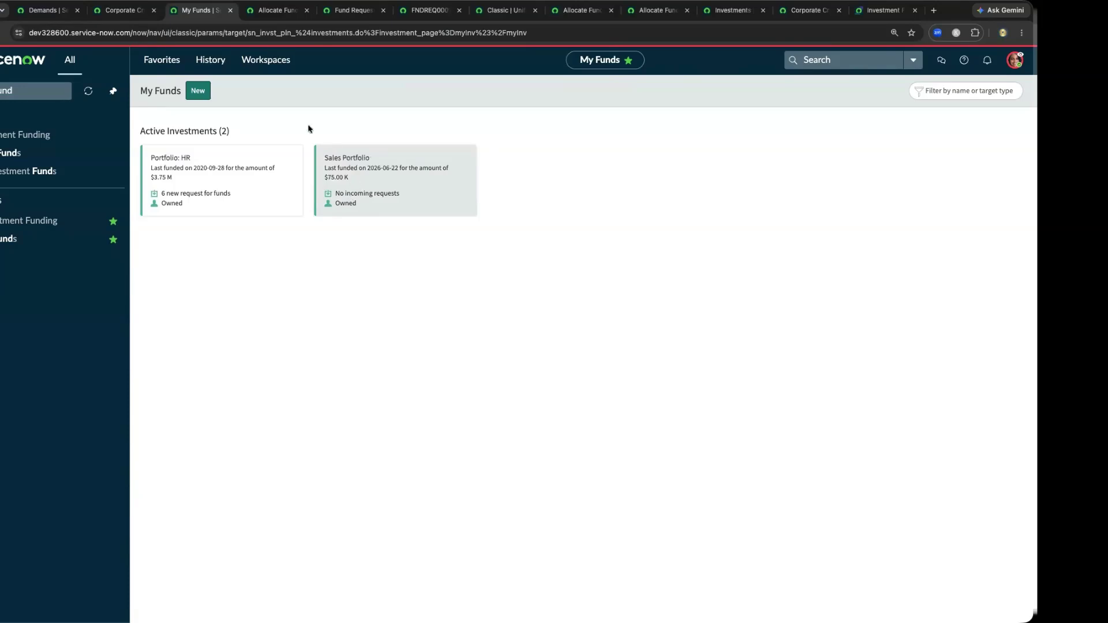
# - Examine the Sales Portfolio's requested funds, including the Funds Received and Total Allocated figures
pyautogui.click(275, 10)
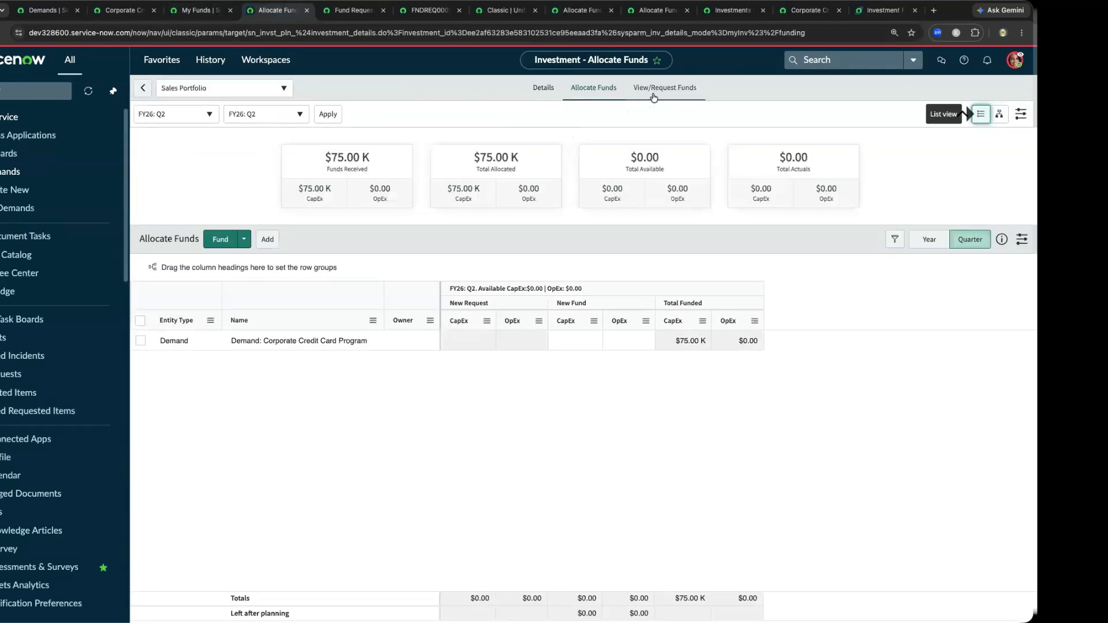
pyautogui.click(653, 95)
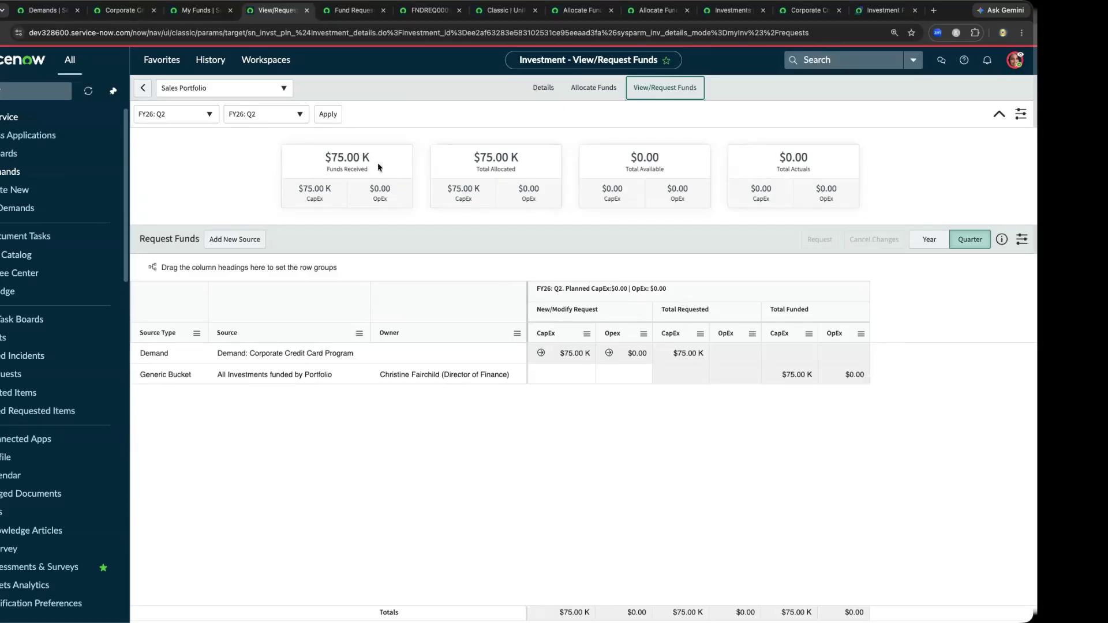
pyautogui.moveTo(322, 158); pyautogui.dragTo(367, 158)
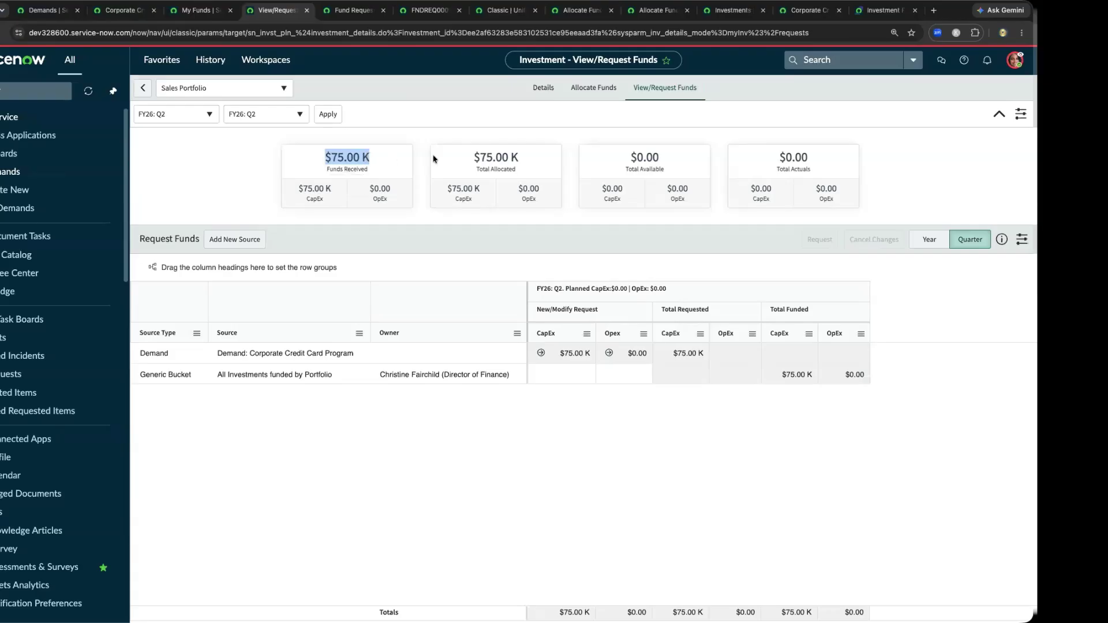
pyautogui.moveTo(529, 160); pyautogui.dragTo(446, 161)
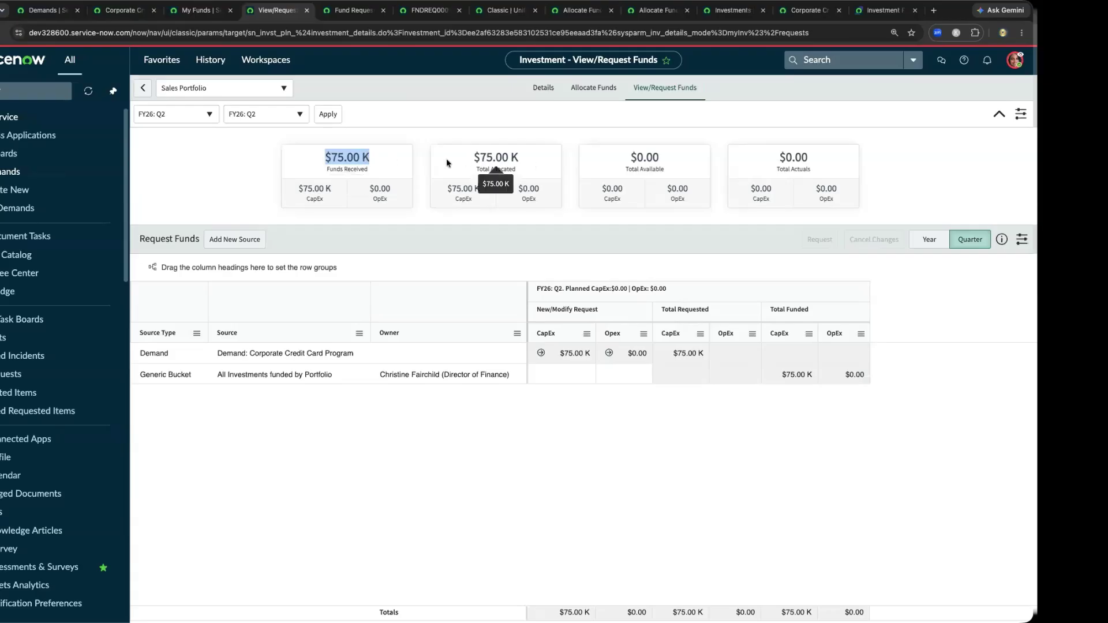
pyautogui.click(478, 111)
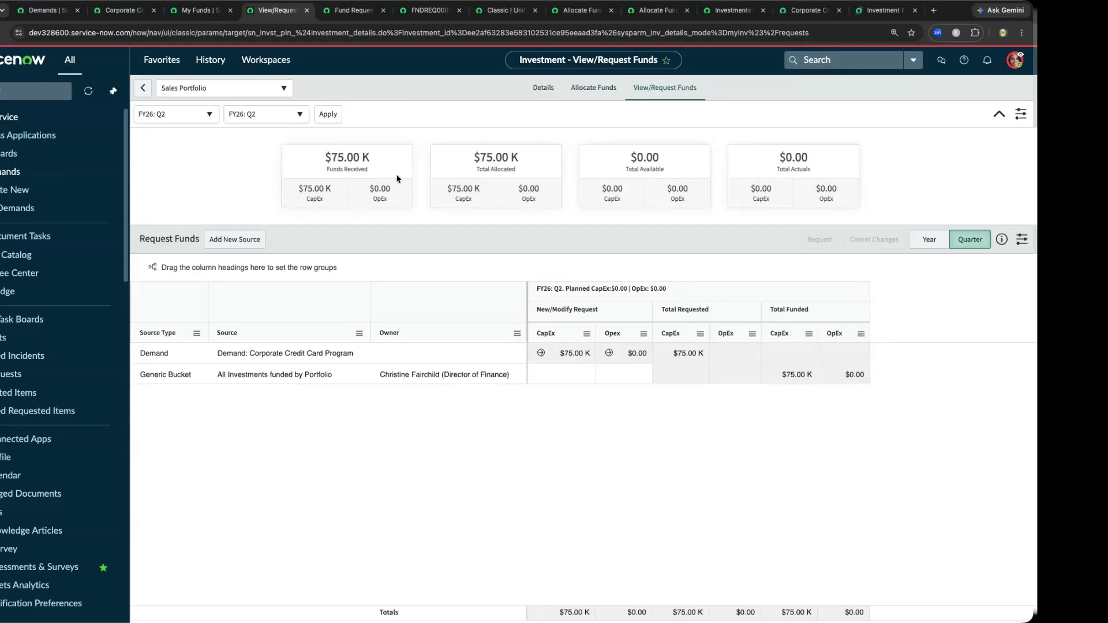
# - List demands as candidate funding sources, select Machine Learning for Incident Classification, and dismiss the source selection
pyautogui.click(222, 240)
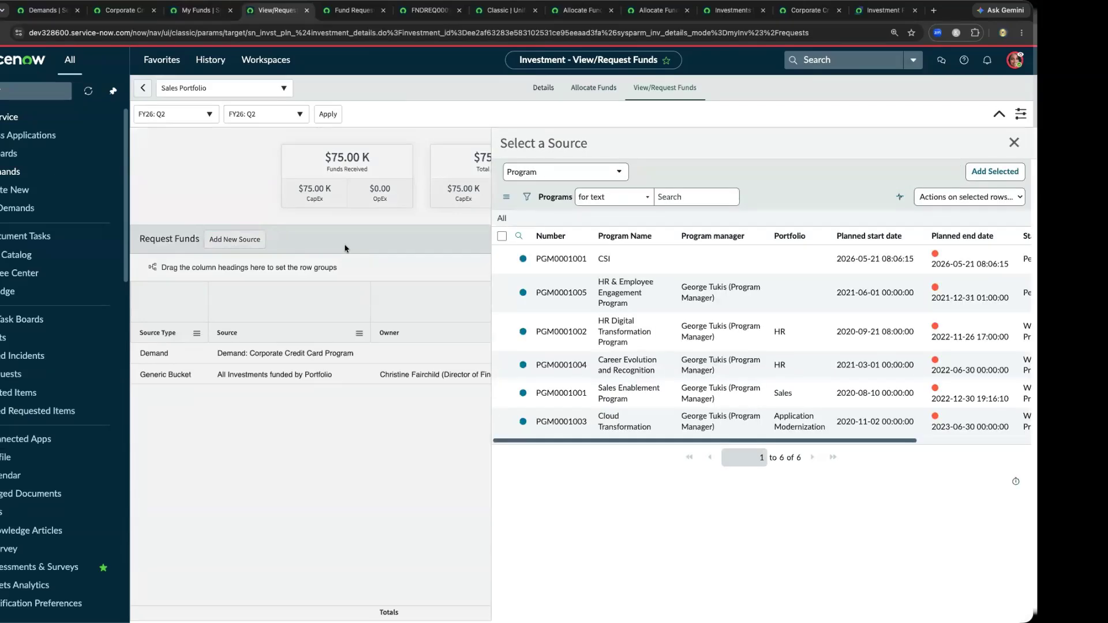
pyautogui.click(605, 171)
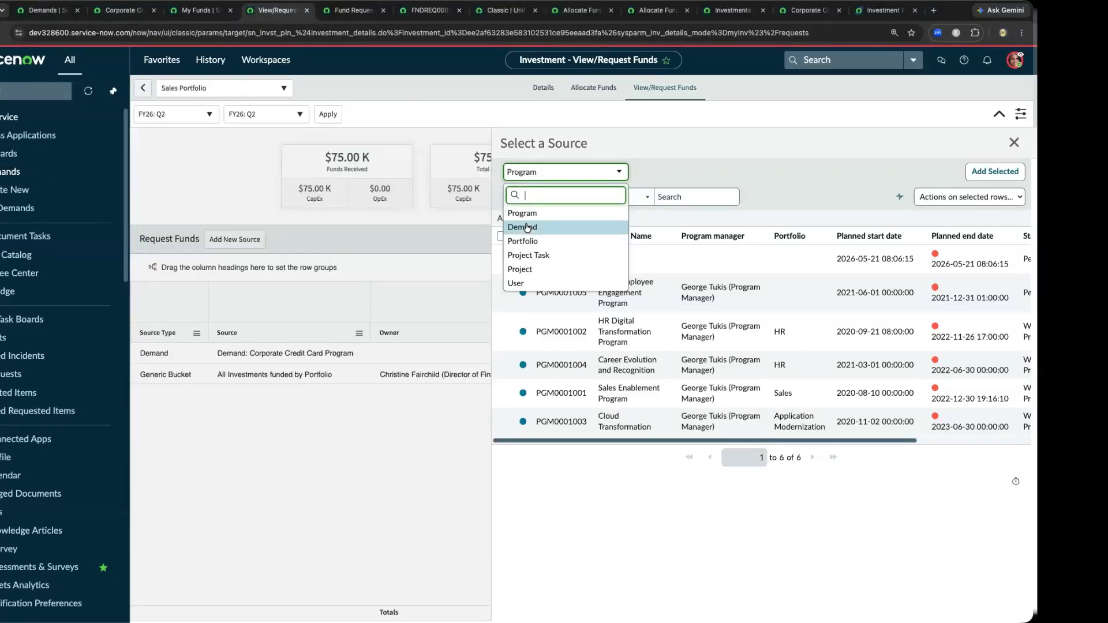
pyautogui.click(526, 227)
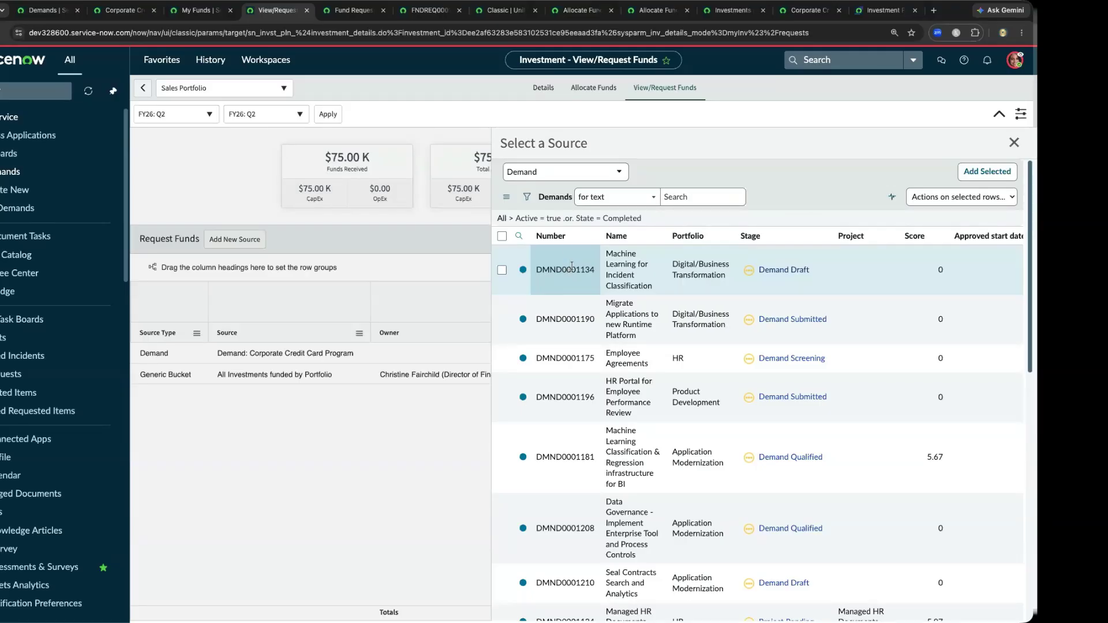
pyautogui.click(502, 270)
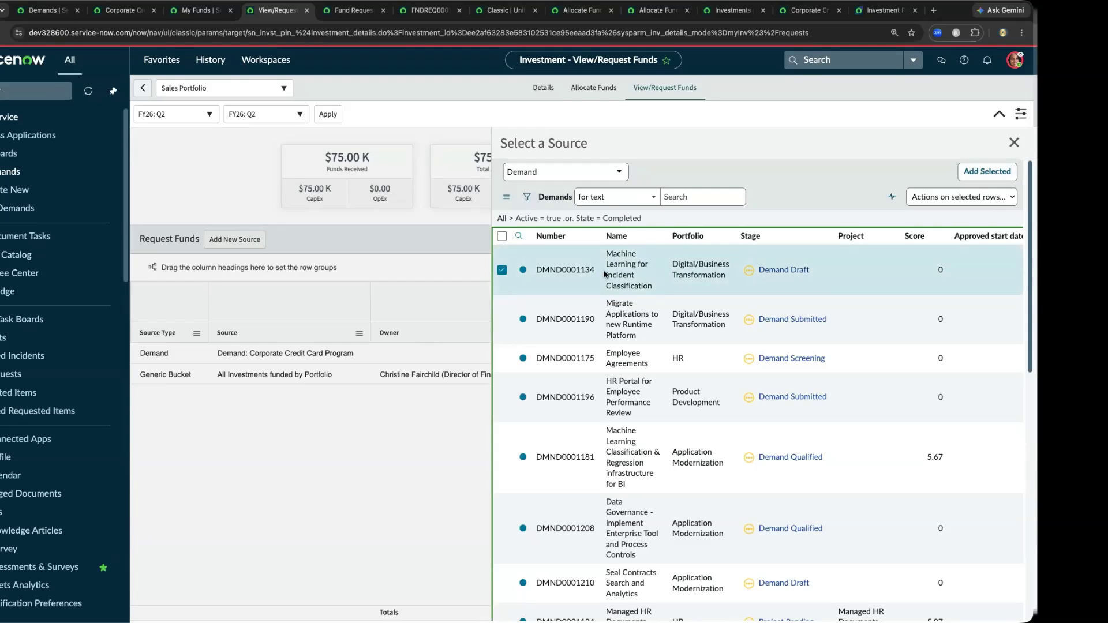
pyautogui.click(1017, 142)
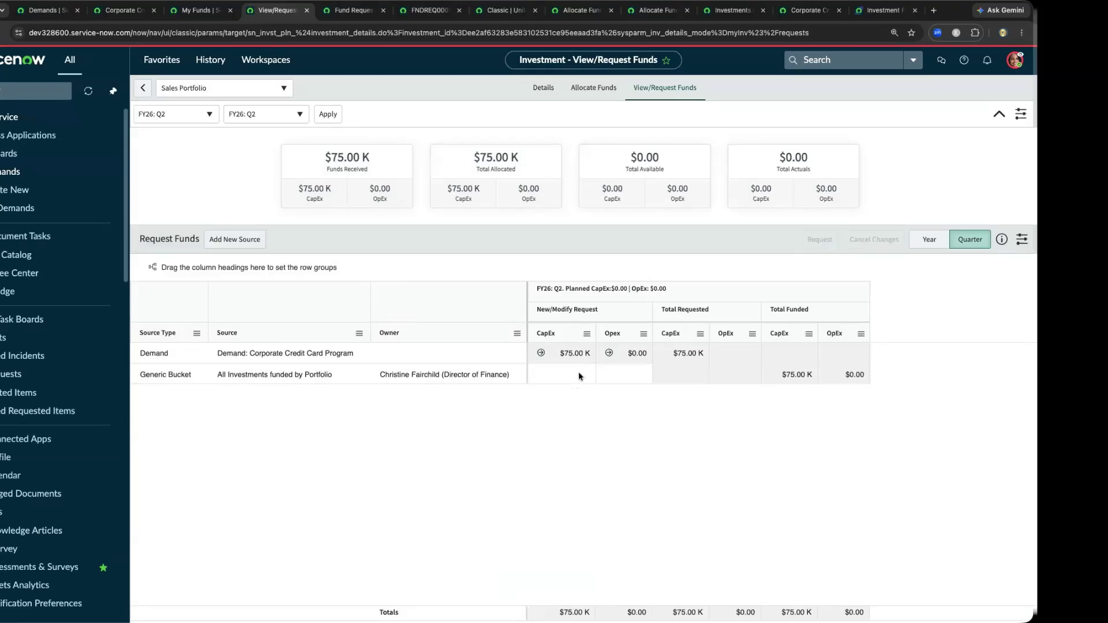
# - Check the demand's total requested CapEx and the funds received in the Sales Portfolio's fund allocation view
pyautogui.click(667, 360)
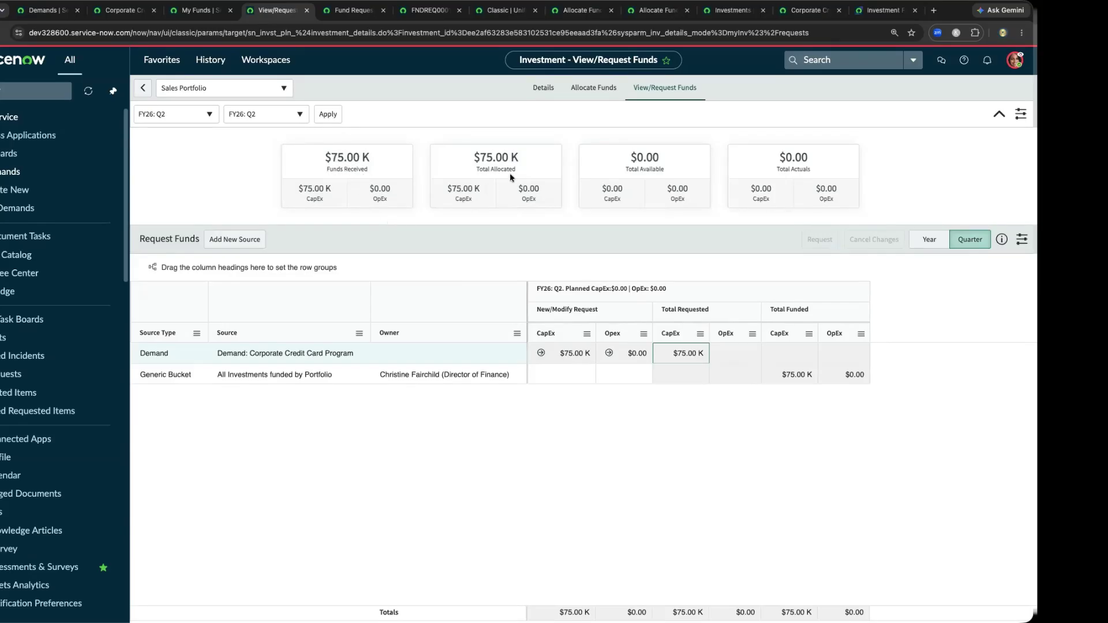
pyautogui.click(593, 88)
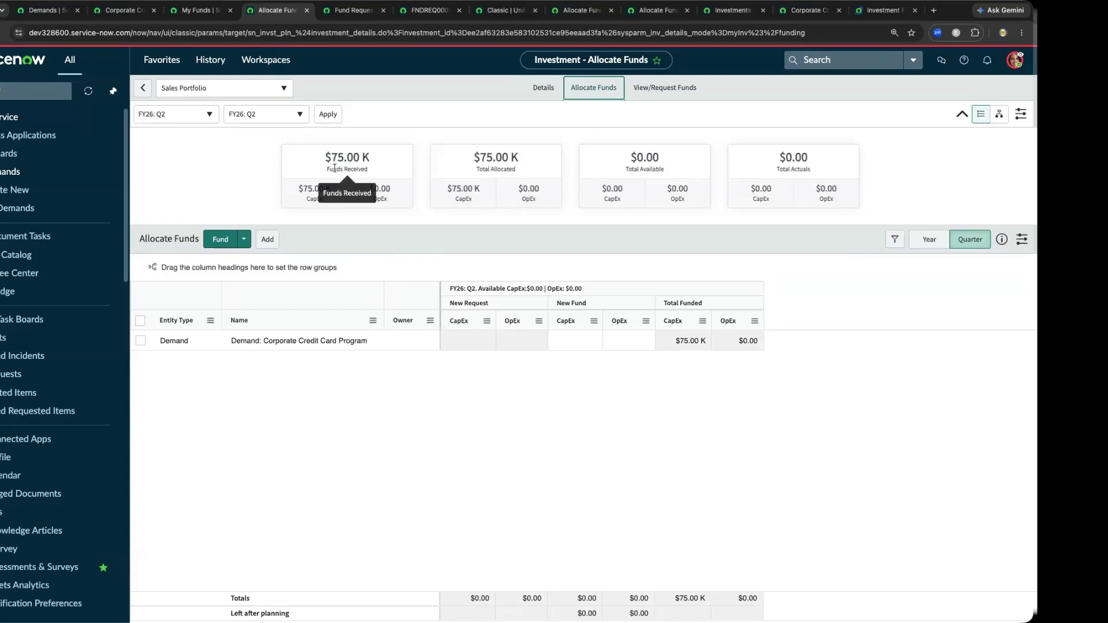
pyautogui.moveTo(324, 155); pyautogui.dragTo(380, 180)
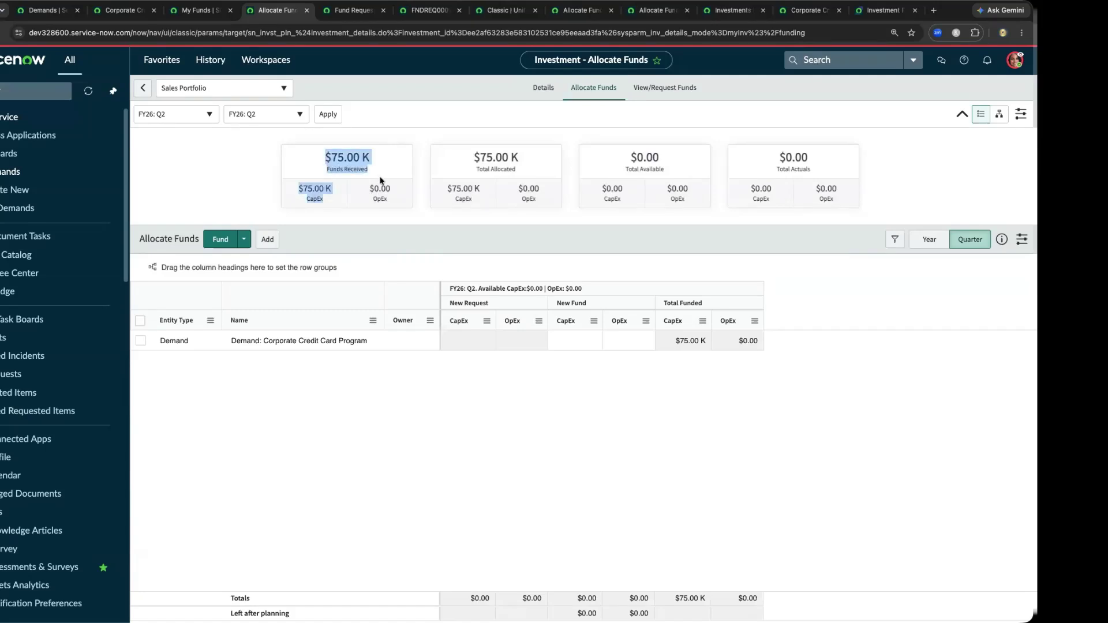
# - Try entering 75 as new CapEx funding for the Corporate Credit Card Program demand, select its row, and reload the allocation view
pyautogui.click(577, 340)
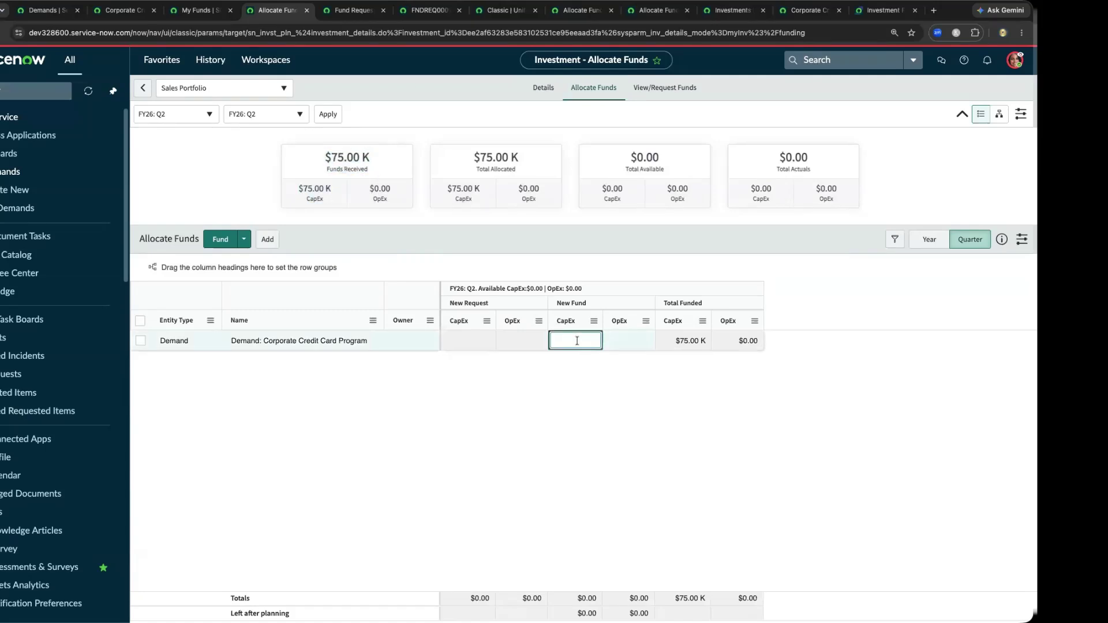
pyautogui.write('75')
pyautogui.click(681, 341)
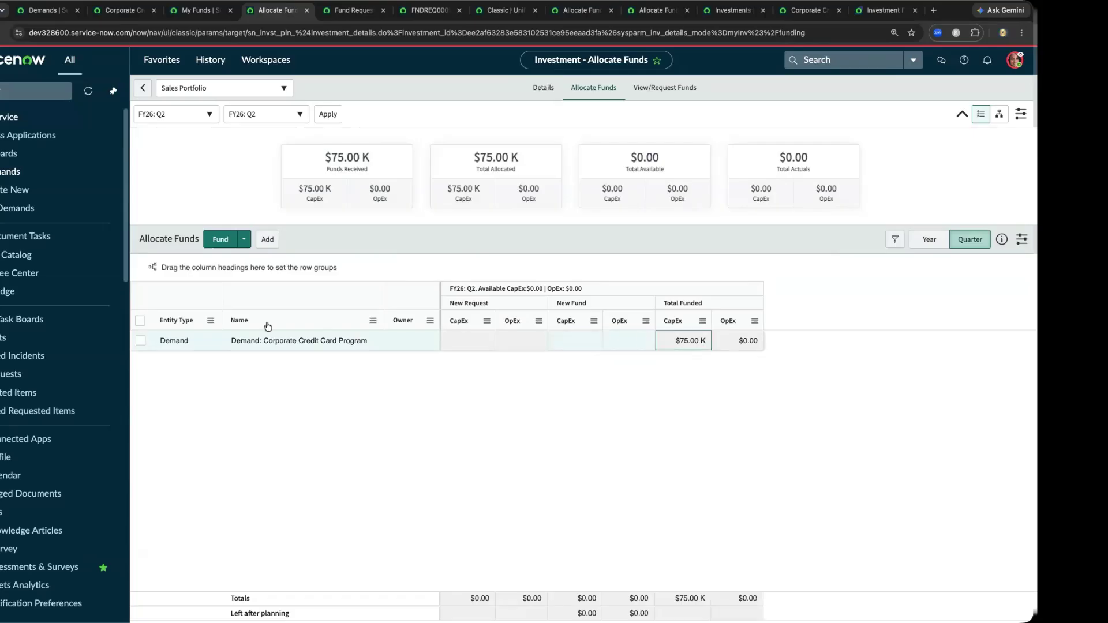
pyautogui.click(141, 322)
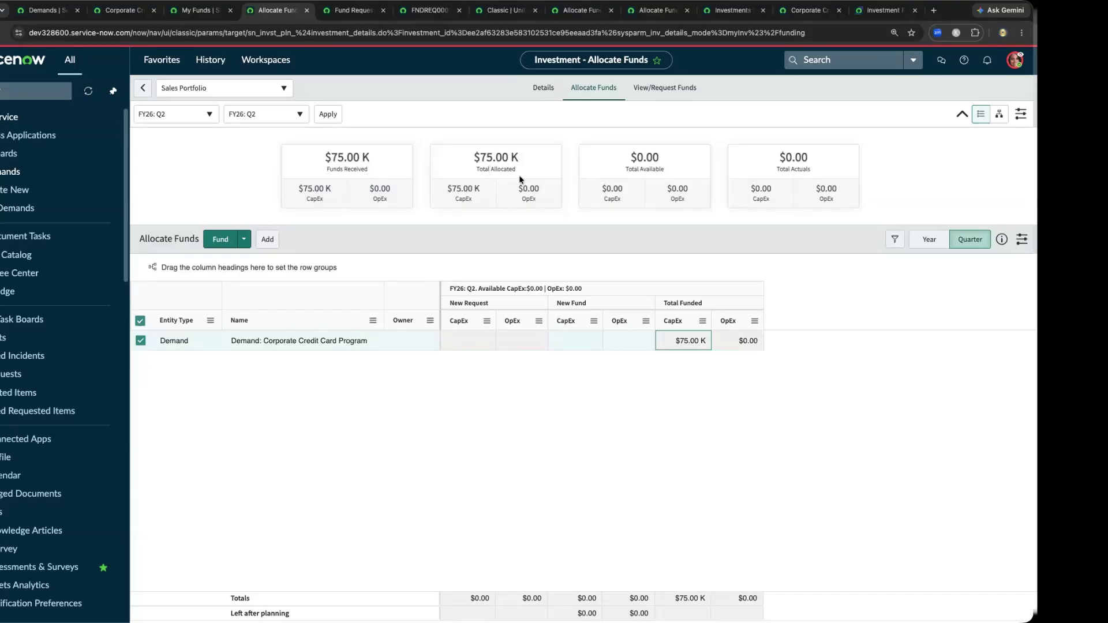
pyautogui.click(577, 85)
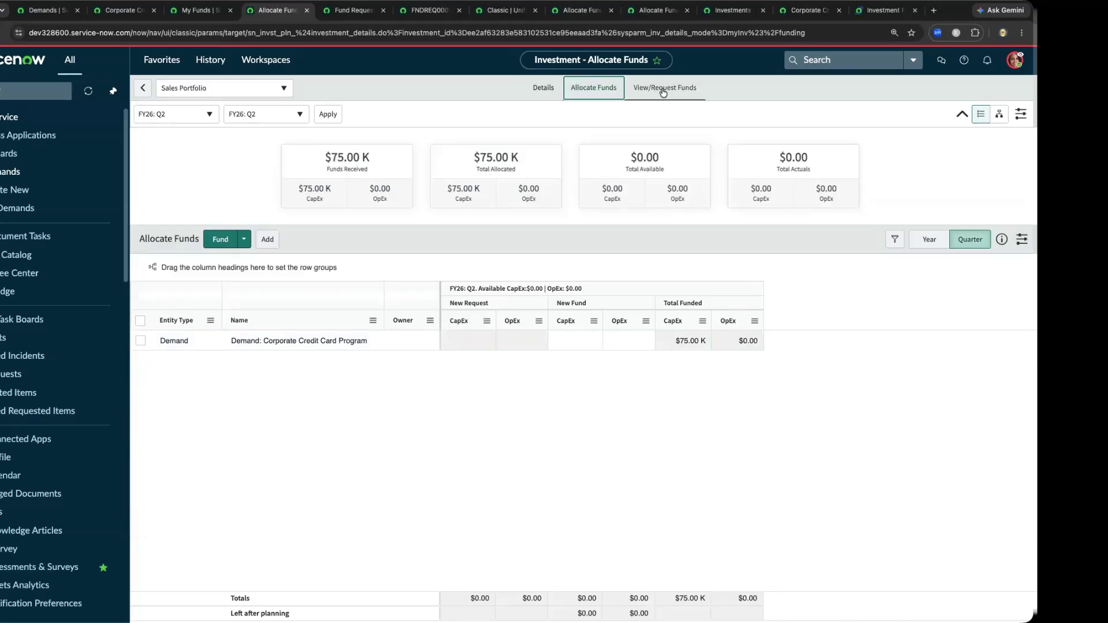
# - Look at the Sales Portfolio's funding hierarchy and check who can view the investment in its details
pyautogui.click(1000, 117)
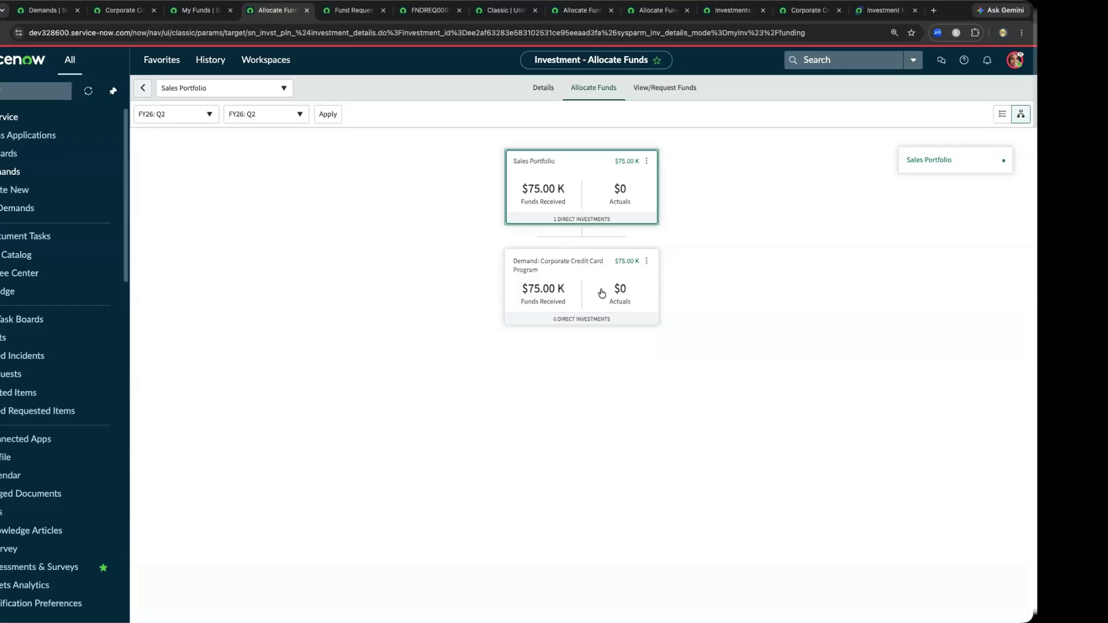
pyautogui.click(1003, 116)
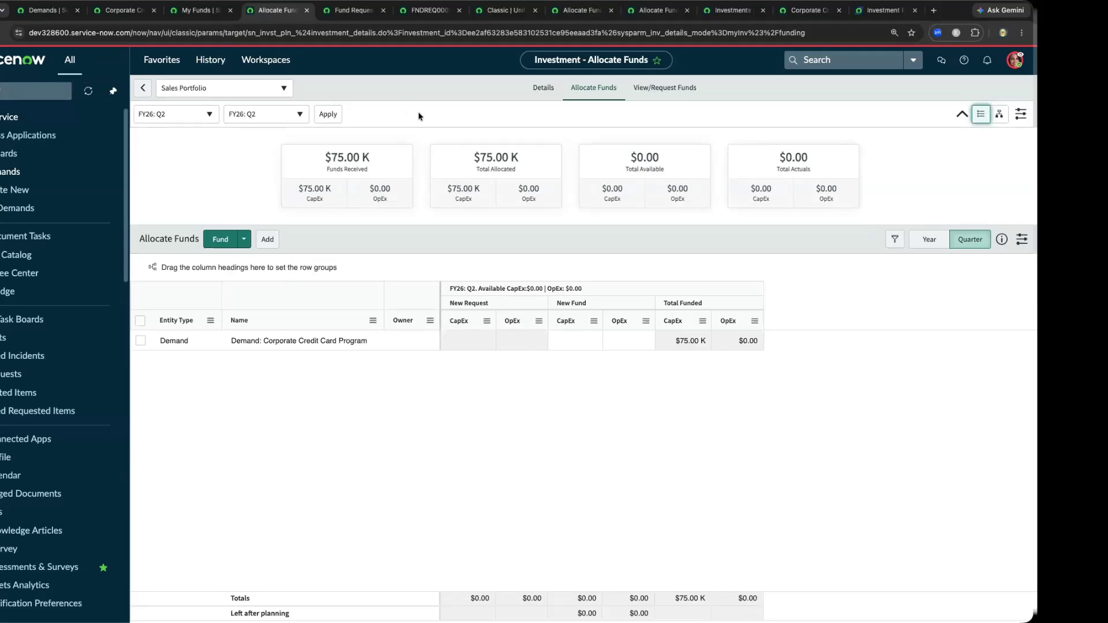
pyautogui.click(543, 92)
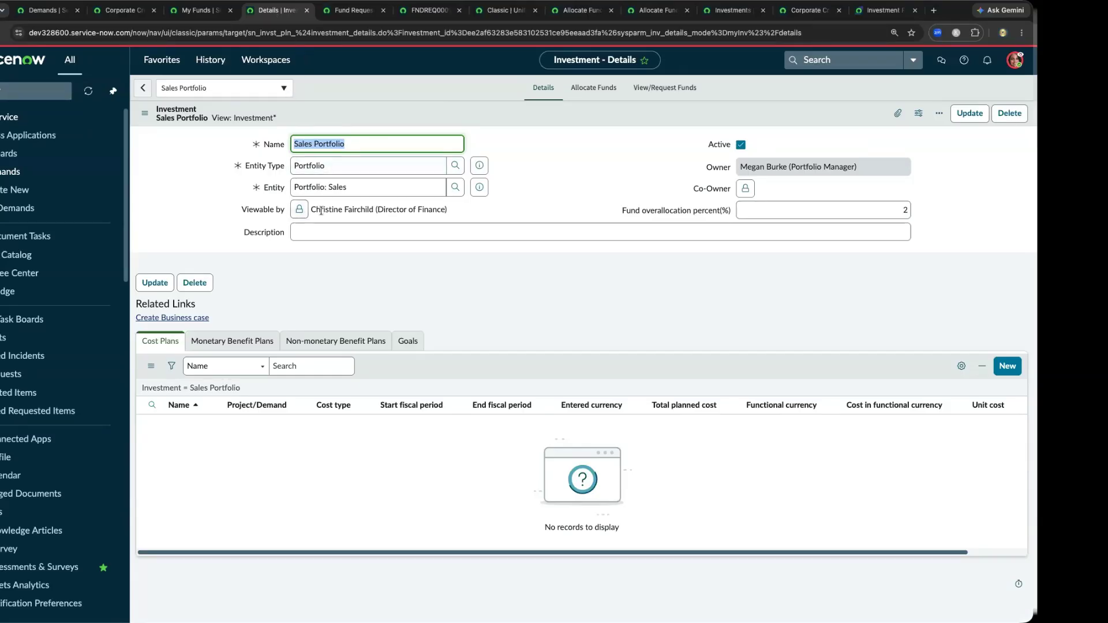
pyautogui.click(442, 210)
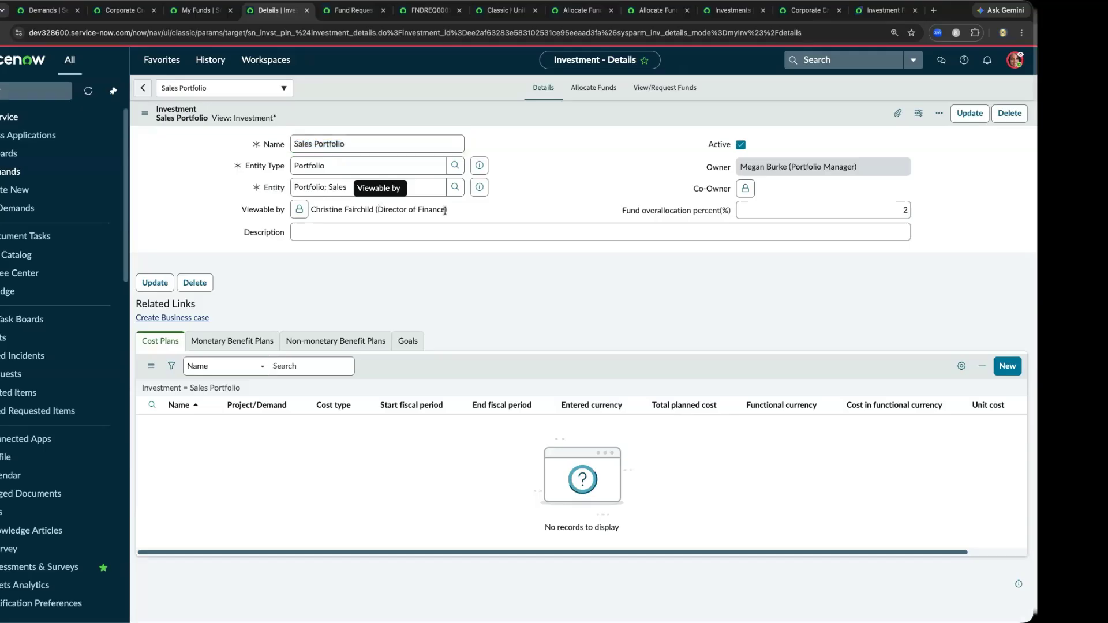
pyautogui.moveTo(446, 210); pyautogui.dragTo(375, 211)
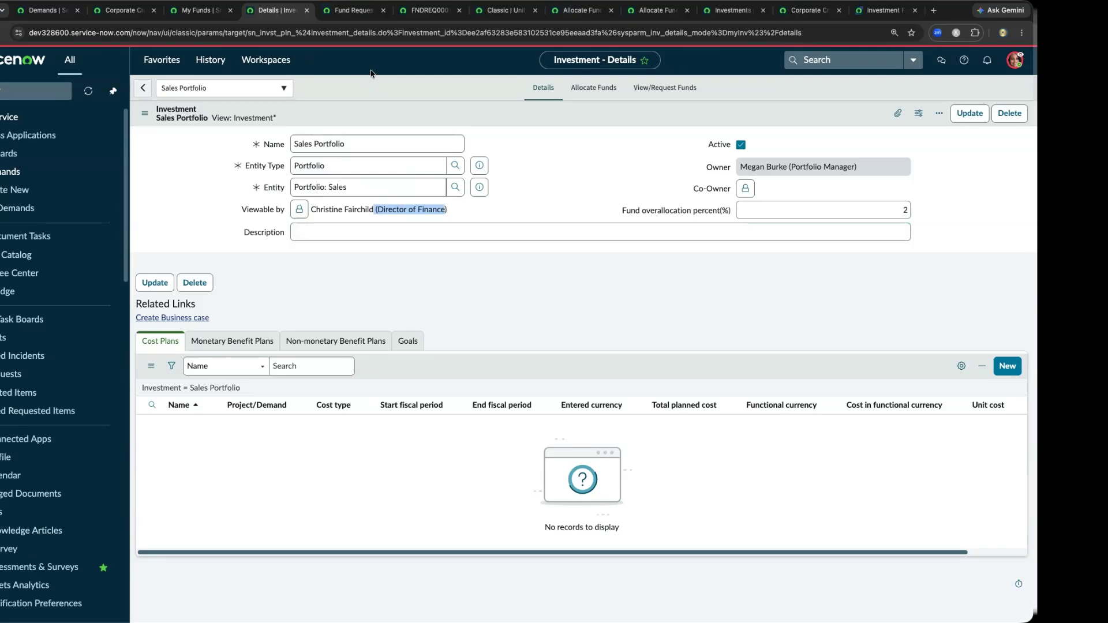
# - Review the Sales Portfolio's requested funds, the Fund Requests list, and the FY26: Q2 request record for the Corporate Credit Card Program
pyautogui.click(651, 88)
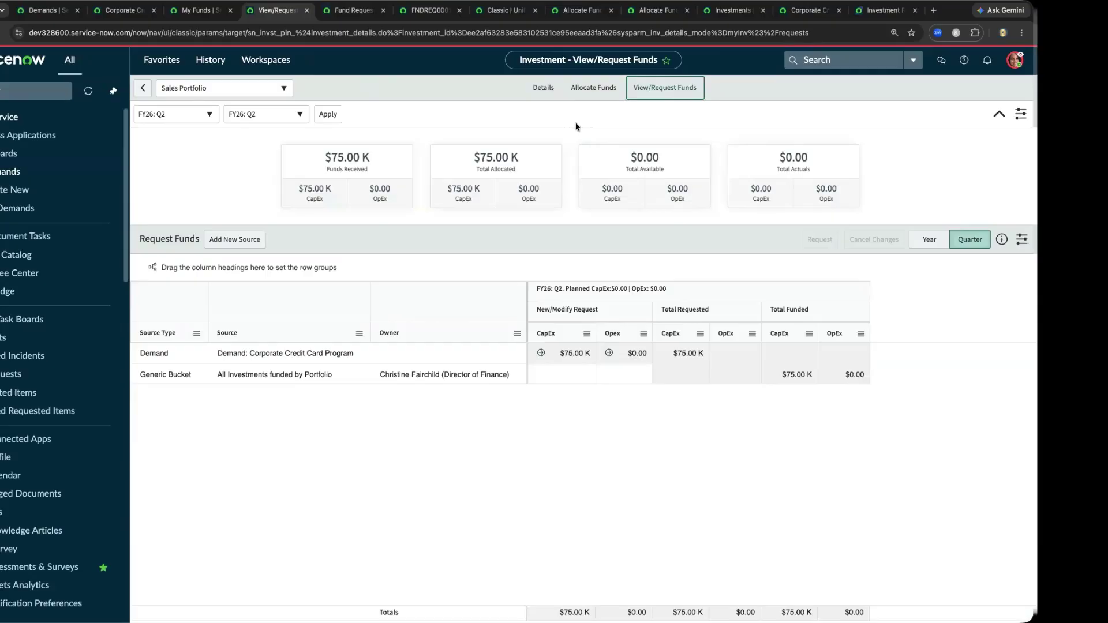
pyautogui.click(355, 11)
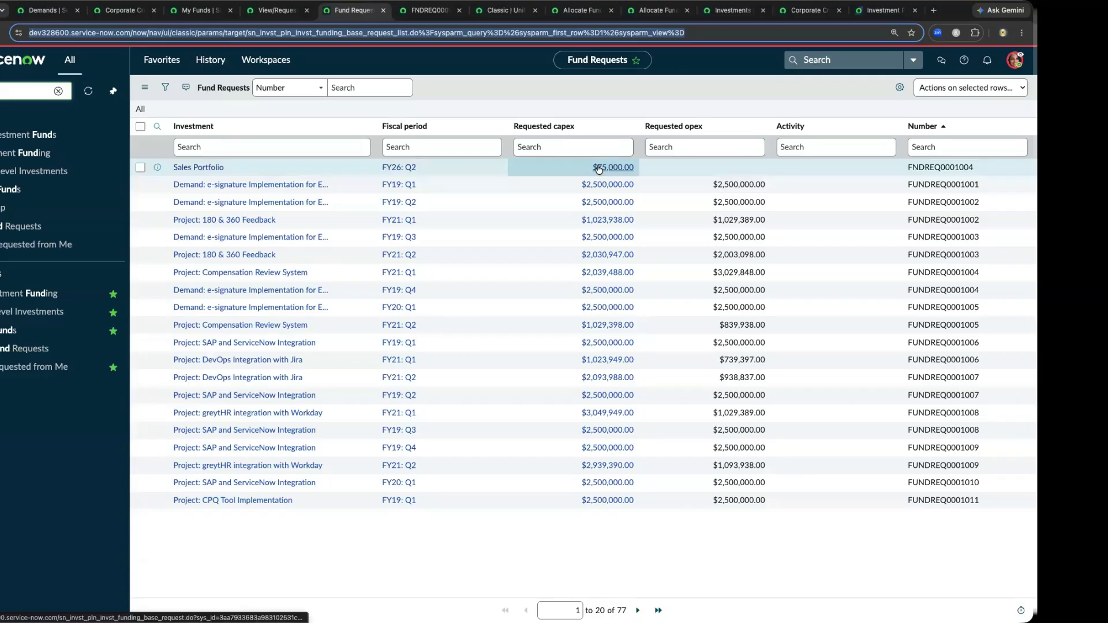
pyautogui.click(423, 14)
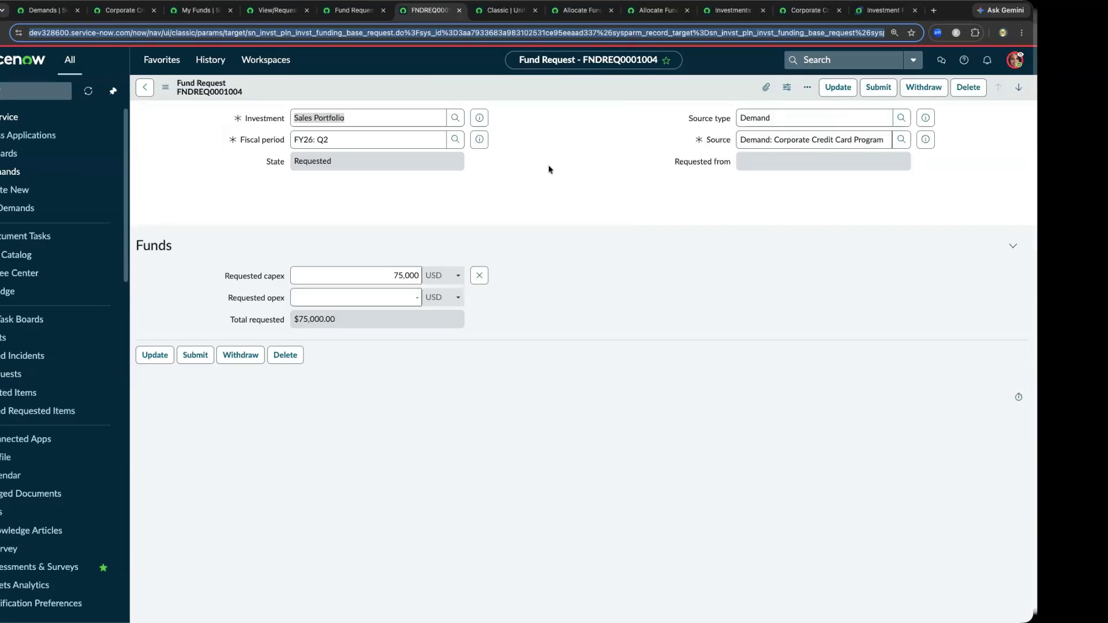
# - Look at the finance director's My Funds page and check which user is being impersonated
pyautogui.click(498, 12)
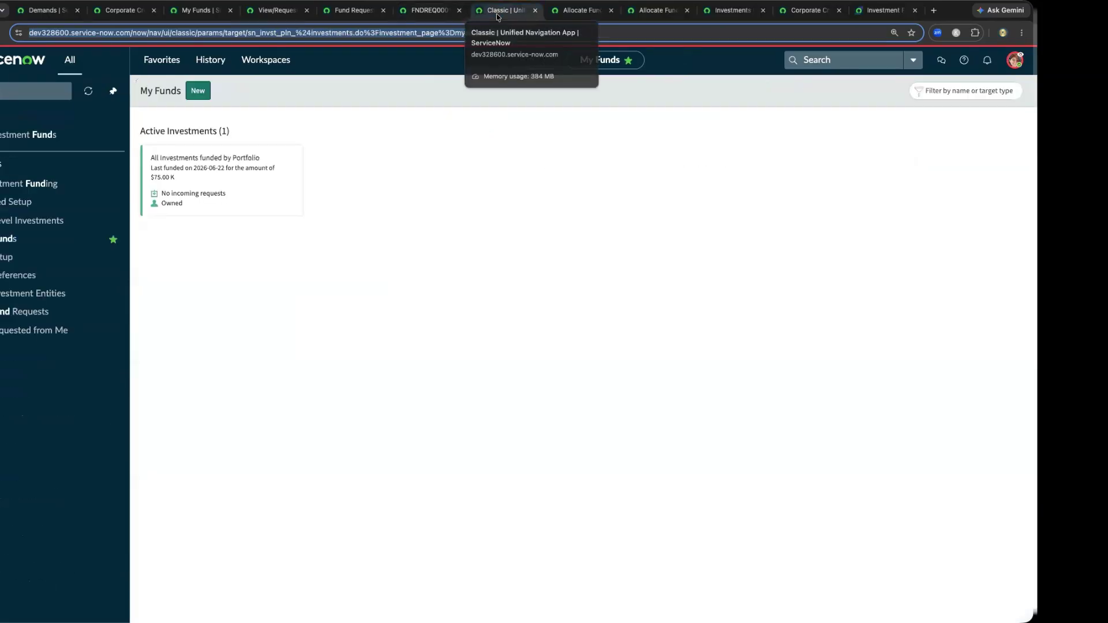
pyautogui.click(1013, 62)
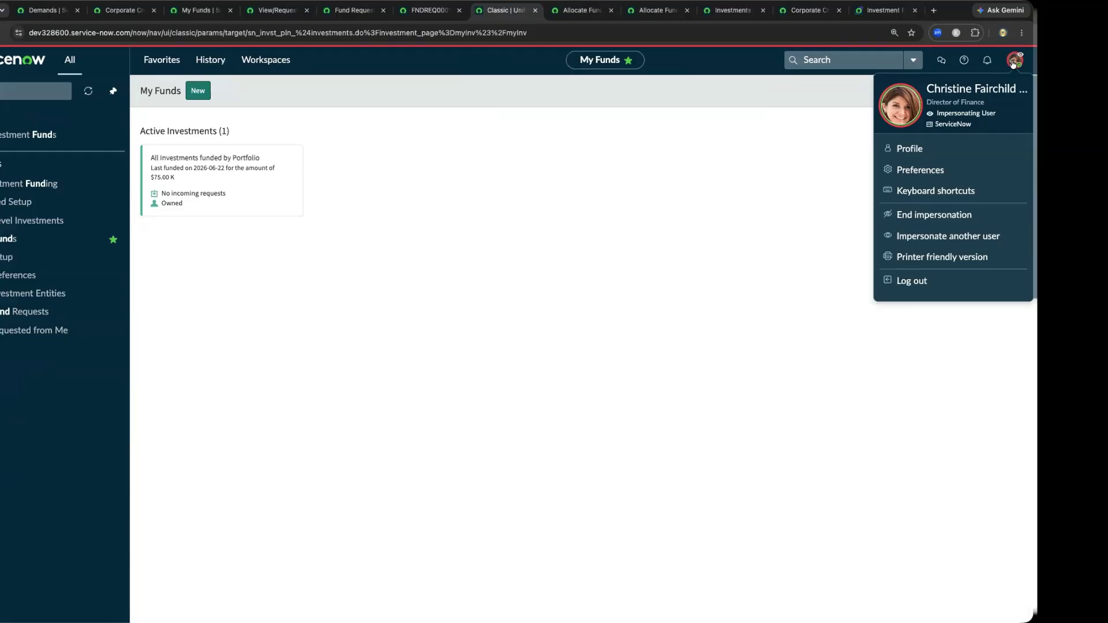
pyautogui.click(712, 95)
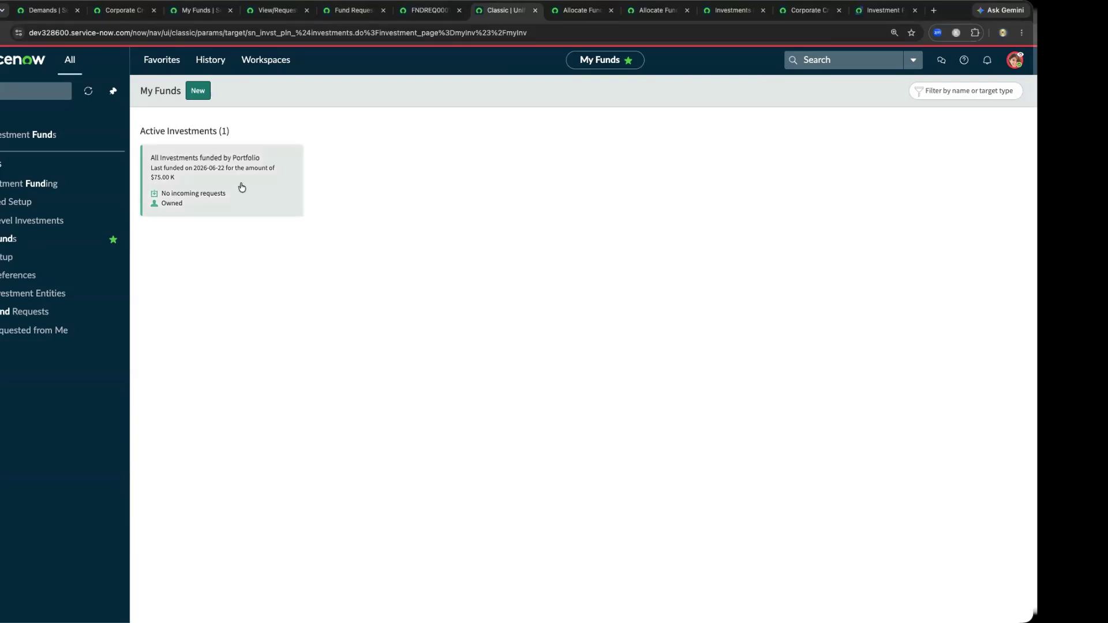
# - In All Investments funded by Portfolio, list the portfolios available to add, select Sales, and close the list without adding it
pyautogui.click(581, 12)
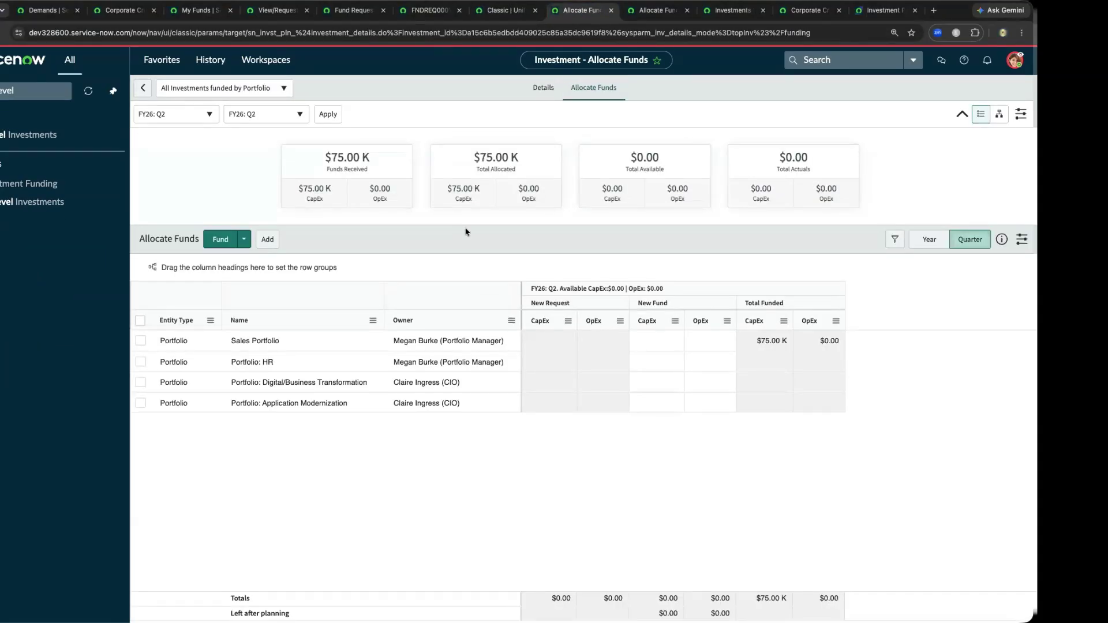
pyautogui.click(267, 240)
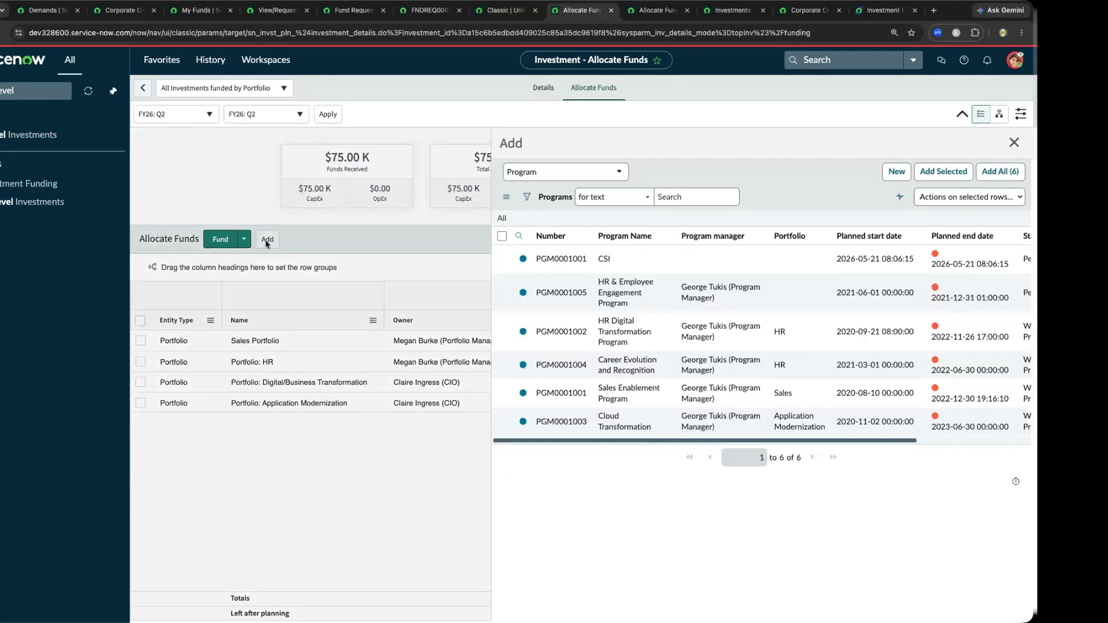
pyautogui.click(563, 172)
pyautogui.click(564, 246)
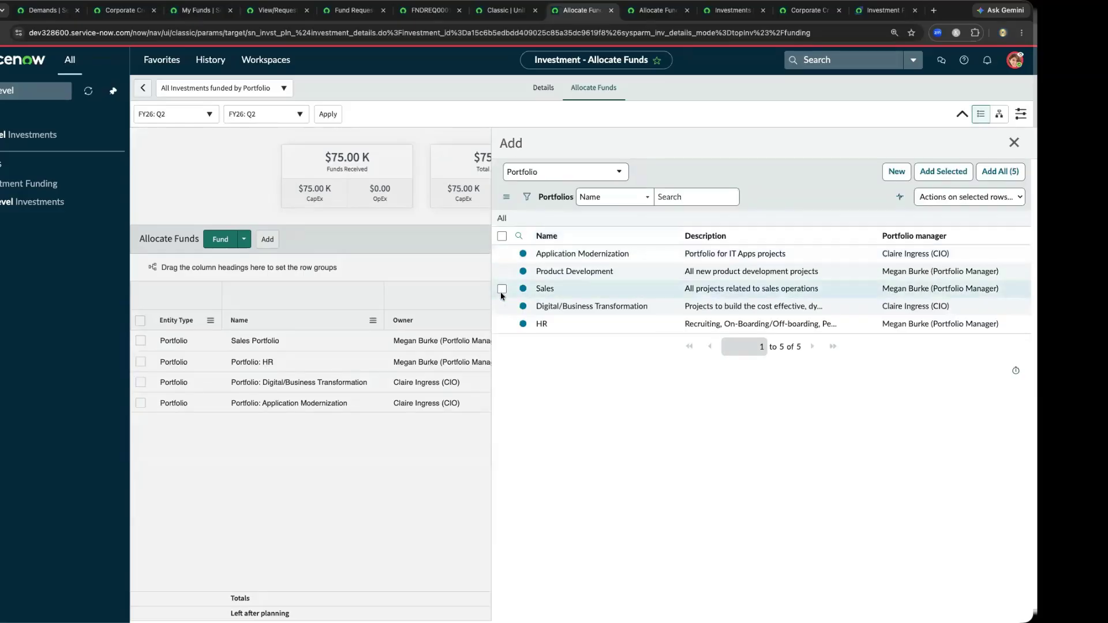
pyautogui.click(502, 289)
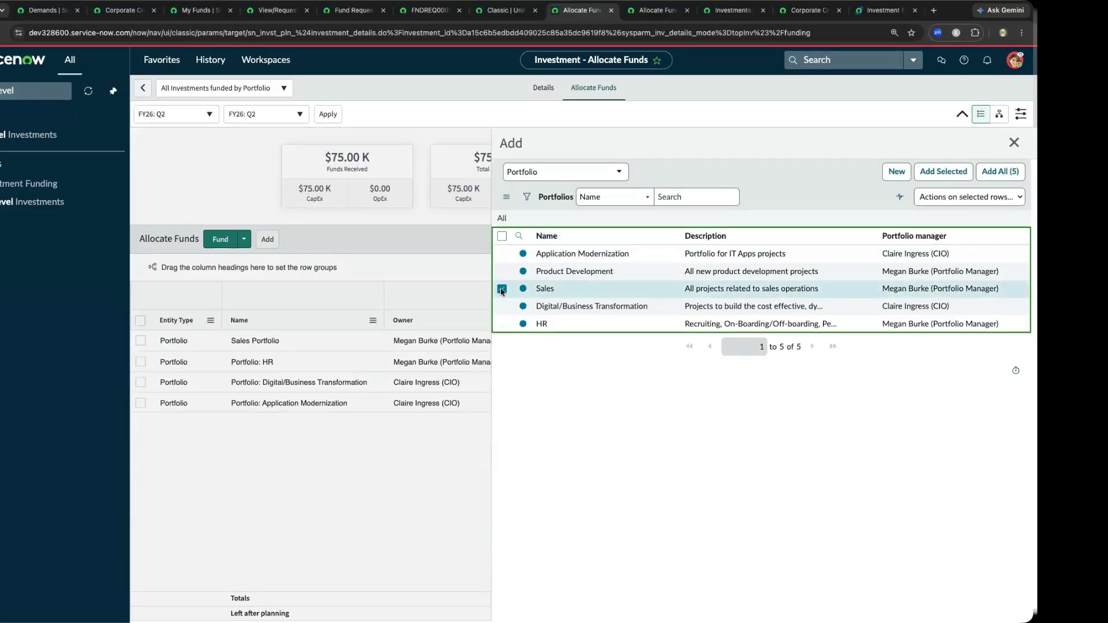
pyautogui.click(1013, 143)
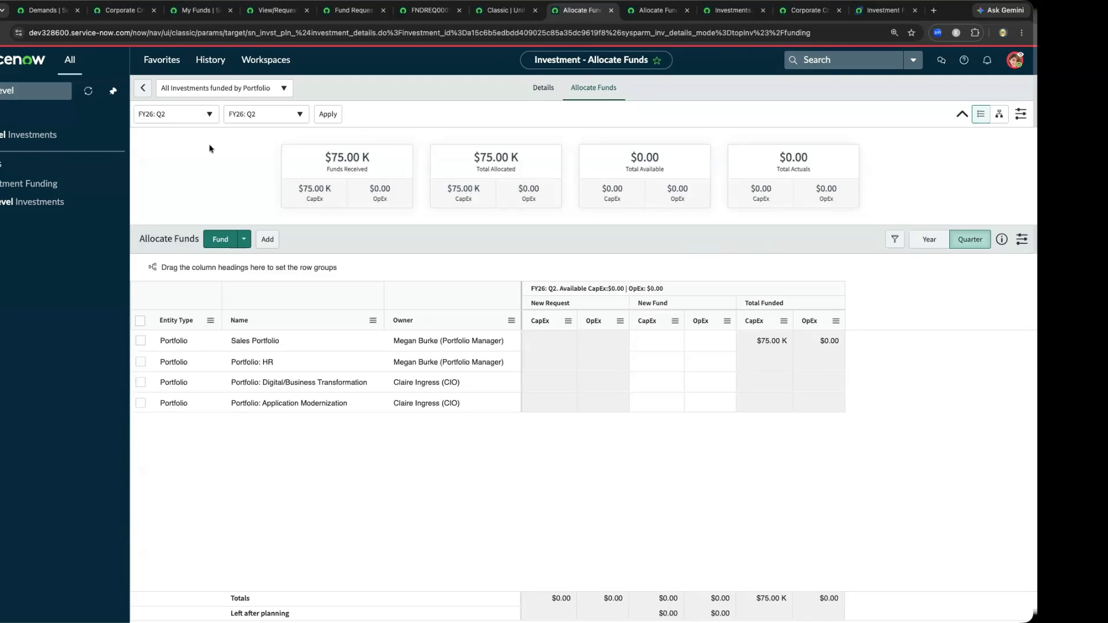
# - Review the investment's details, including the form for adding a fund and the funded CapEx received for FY26: Q2
pyautogui.click(538, 91)
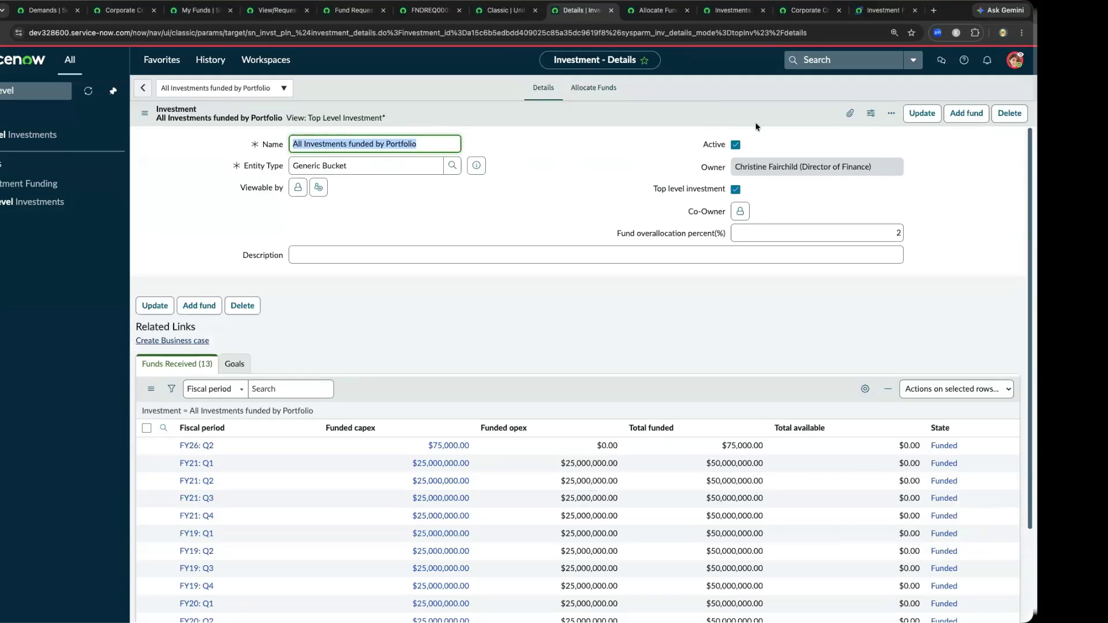
pyautogui.click(966, 115)
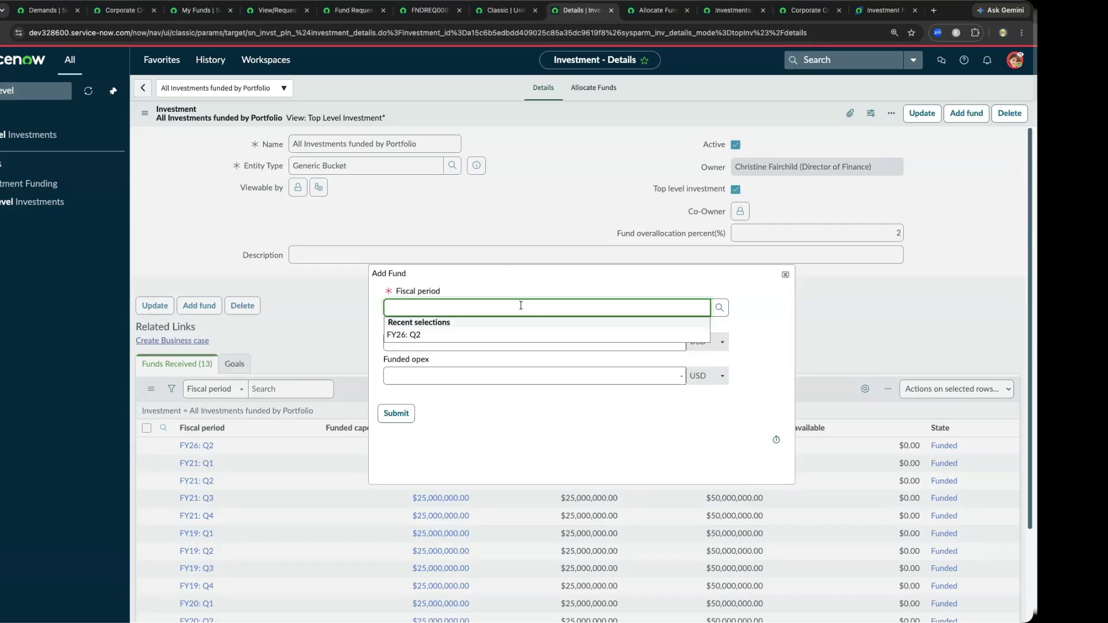
pyautogui.click(786, 275)
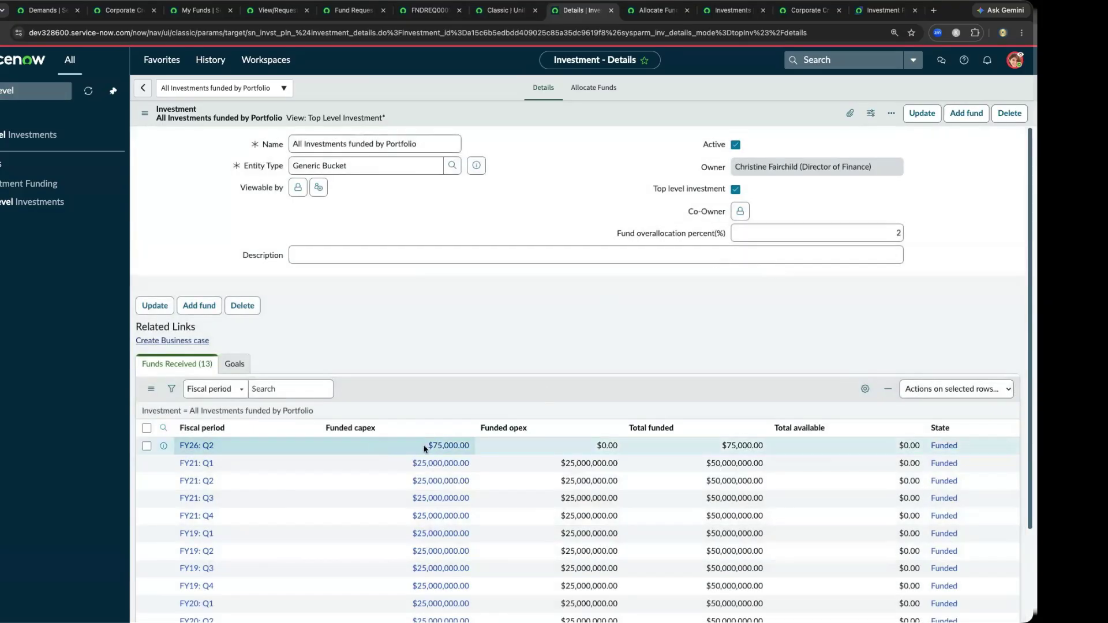
pyautogui.click(472, 447)
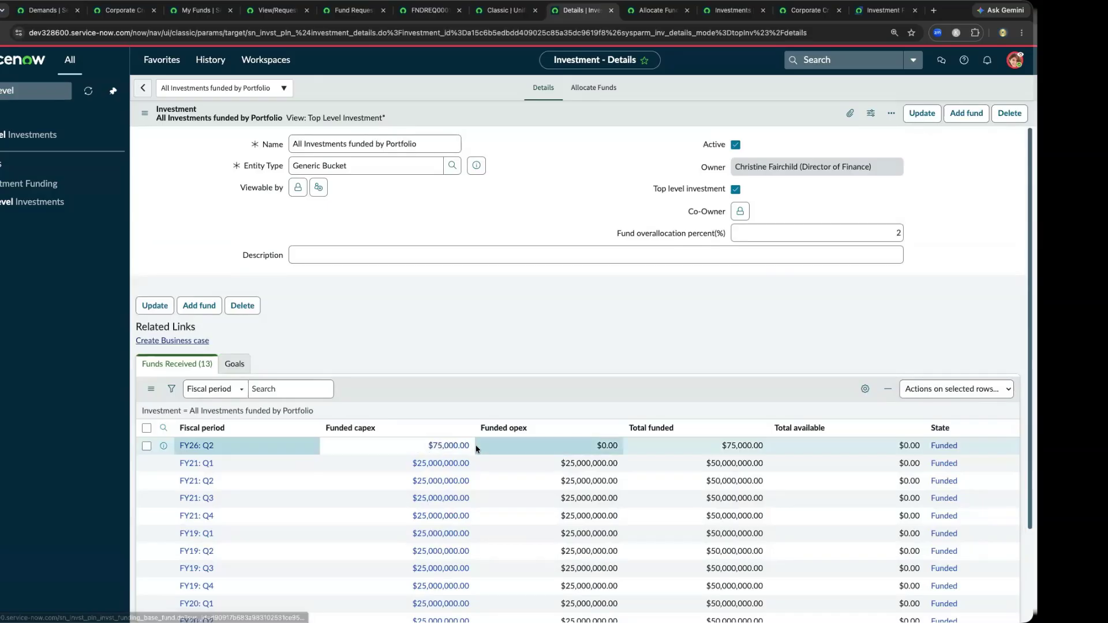
# - In the allocation view, select the Sales Portfolio's new CapEx cell and row, and examine the top-level investment's funding hierarchy
pyautogui.click(597, 93)
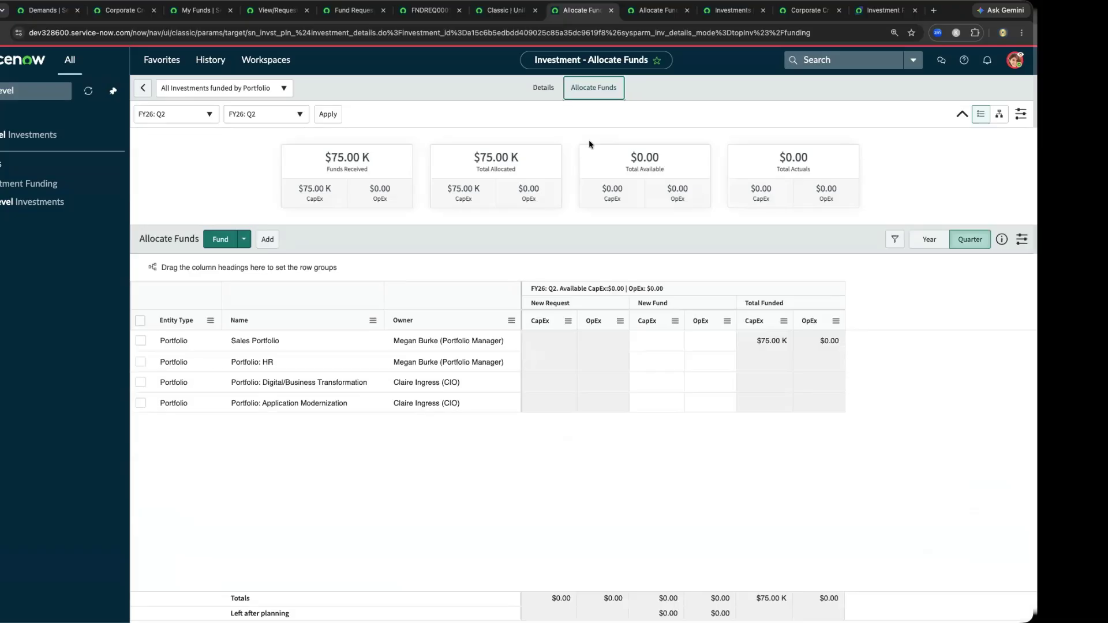
pyautogui.click(657, 341)
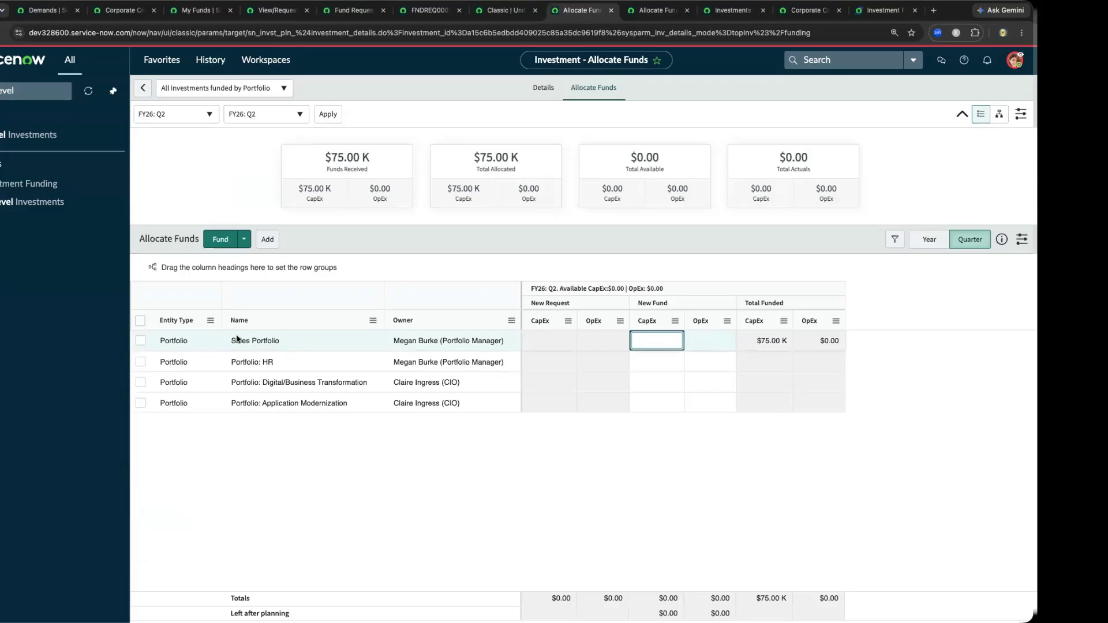
pyautogui.click(138, 341)
pyautogui.click(658, 9)
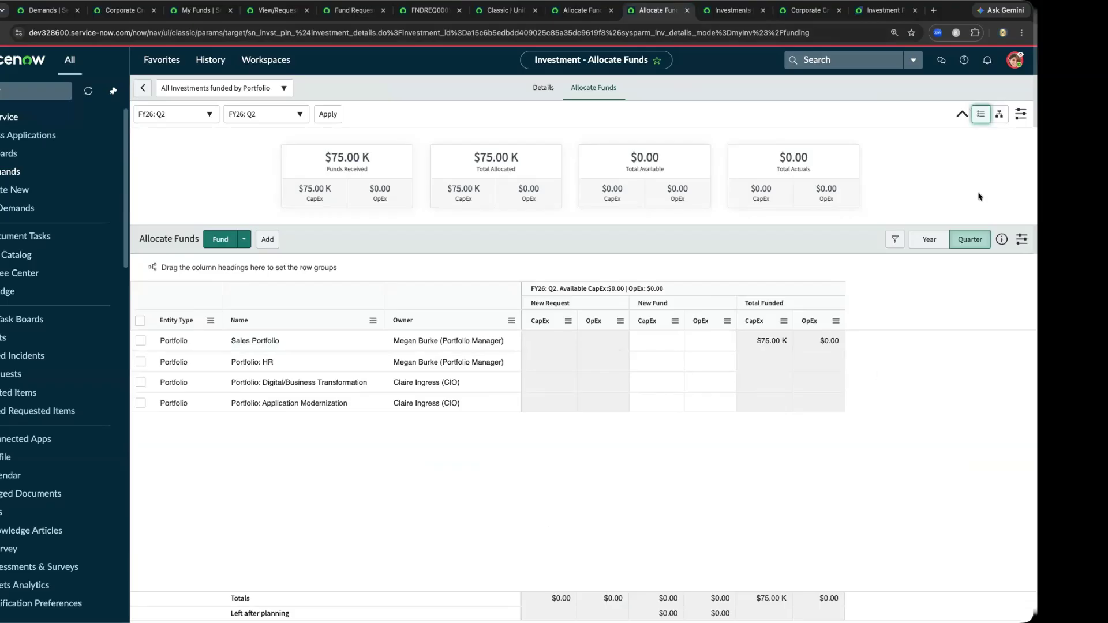
pyautogui.click(999, 114)
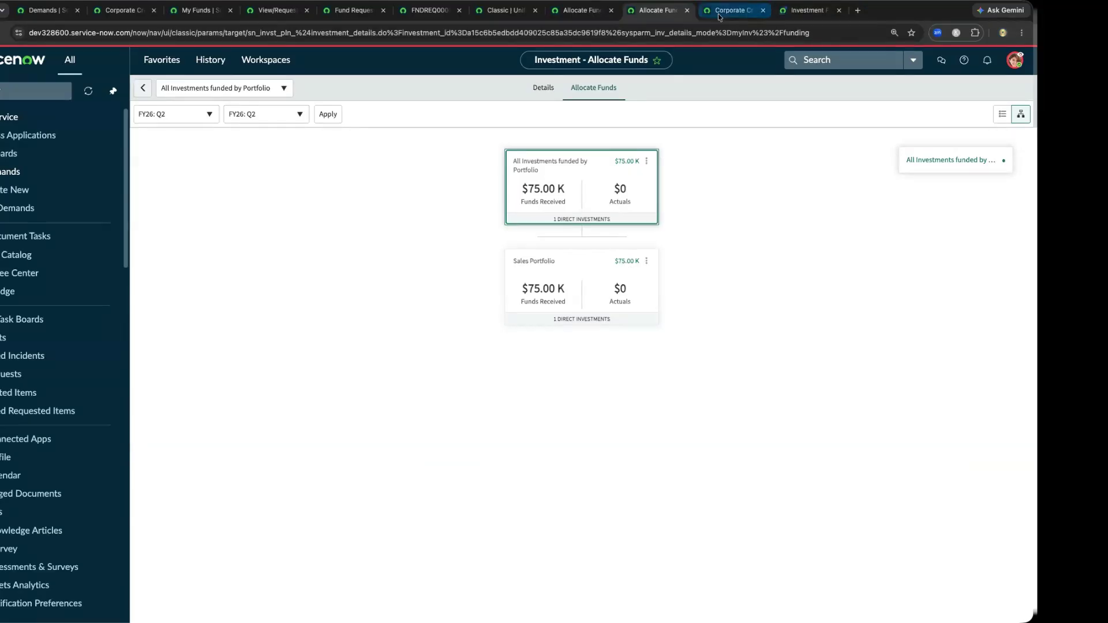
# - Check the portfolio assigned to the Corporate Credit Card Program demand and review the capital budget in its financials
pyautogui.click(718, 13)
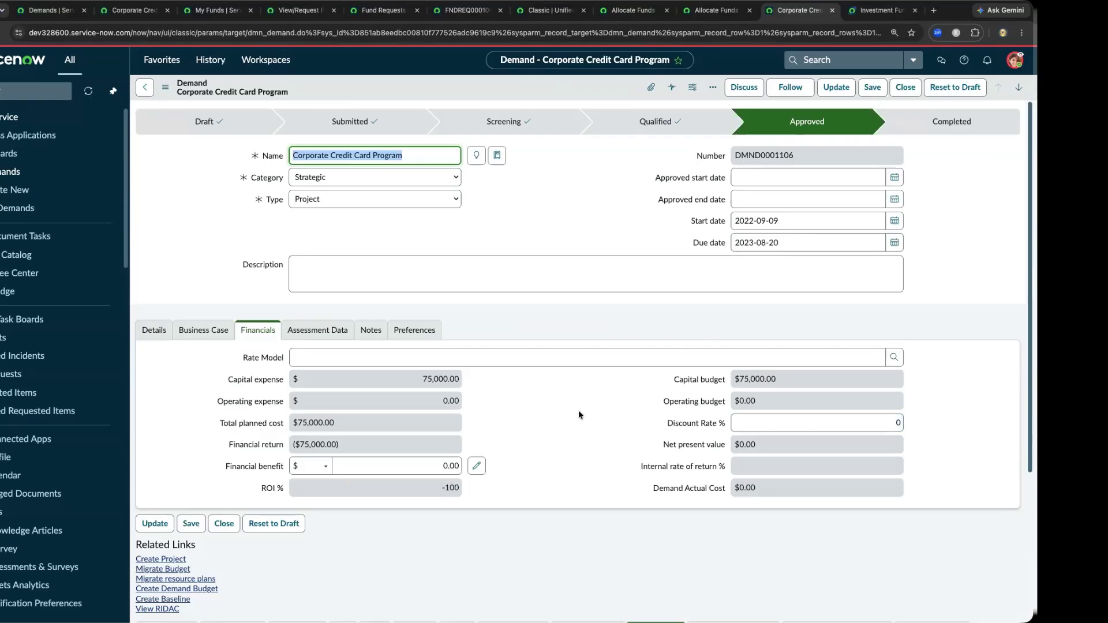
pyautogui.click(153, 332)
pyautogui.click(258, 359)
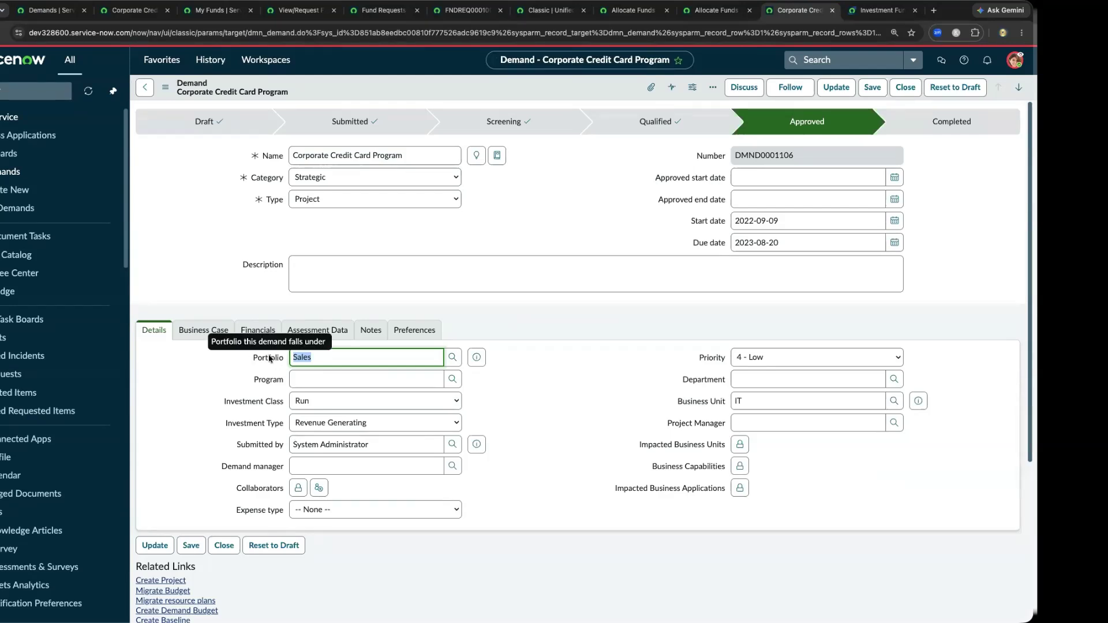
pyautogui.click(265, 330)
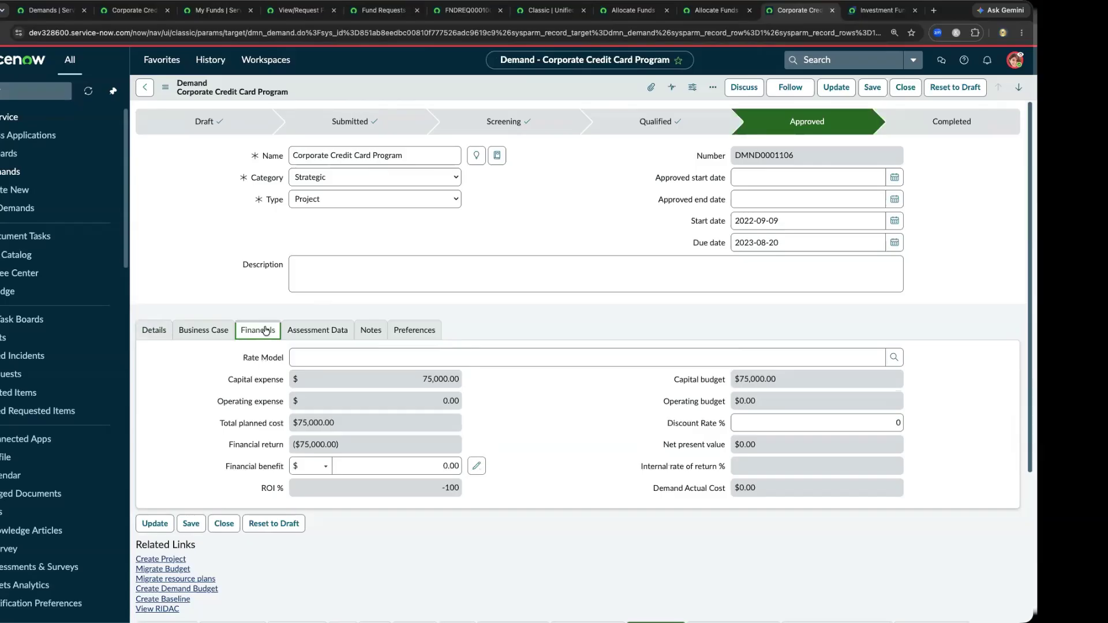